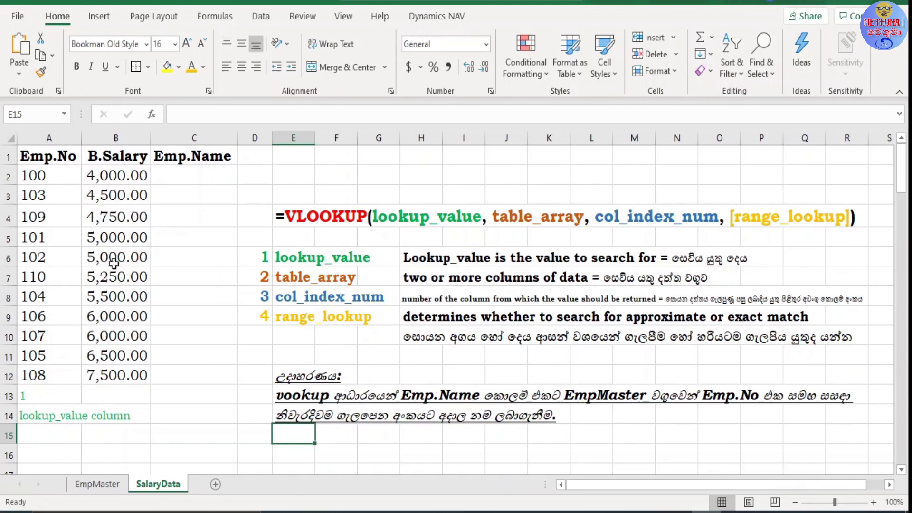
- Show the EmpMaster headers Emp.No, Name, Join Date and Gender, then return to SalaryData
click(97, 487)
click(47, 159)
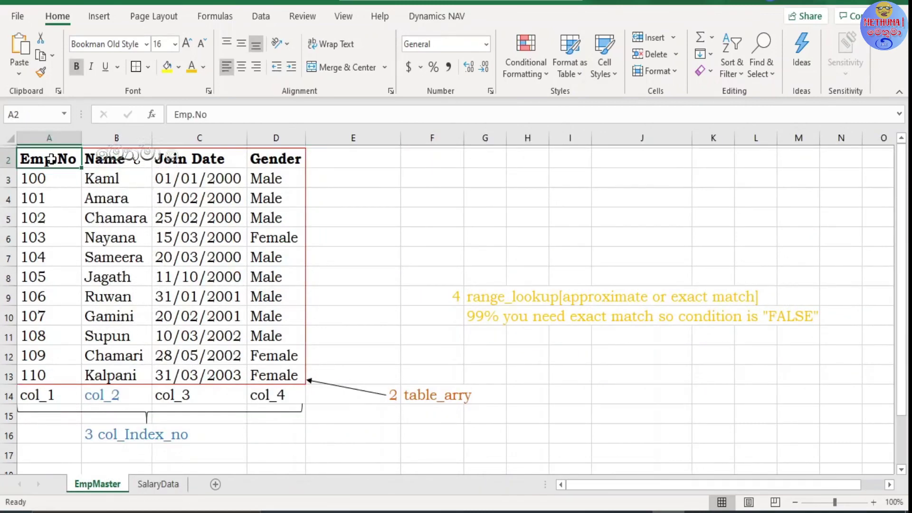
click(119, 159)
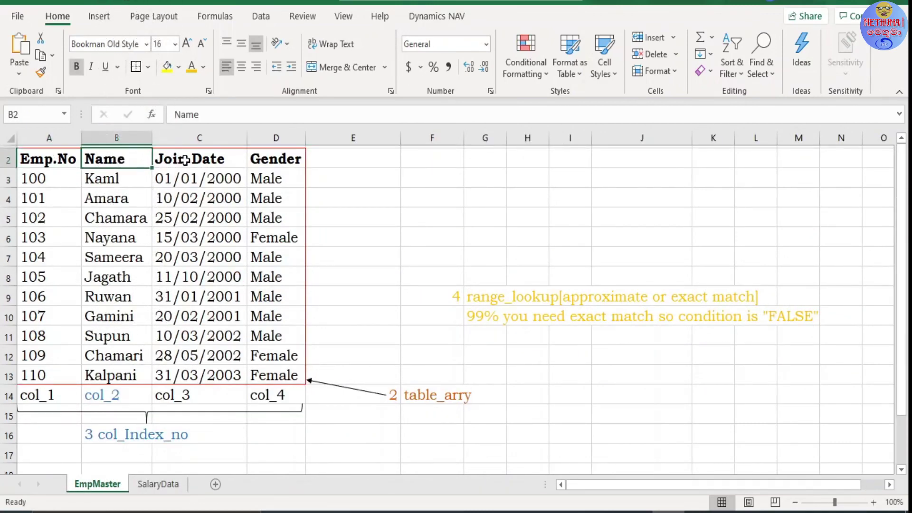
click(190, 160)
click(276, 157)
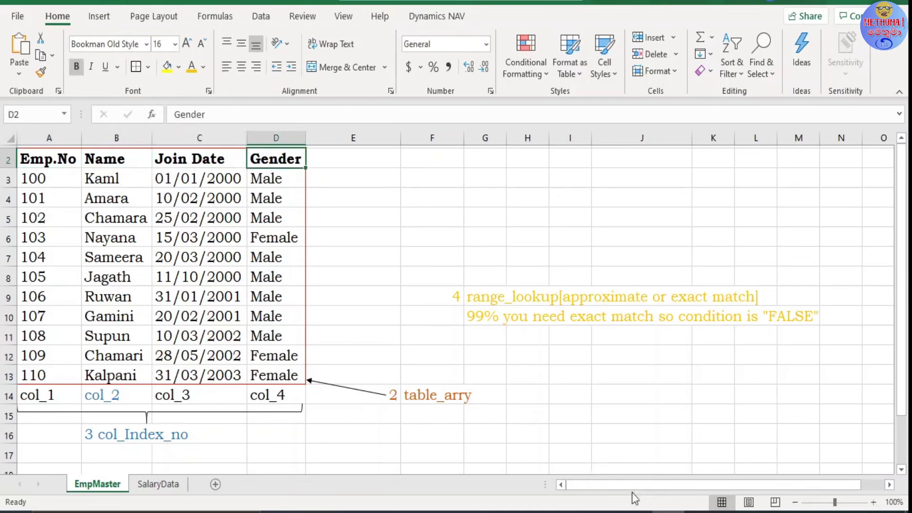
click(162, 484)
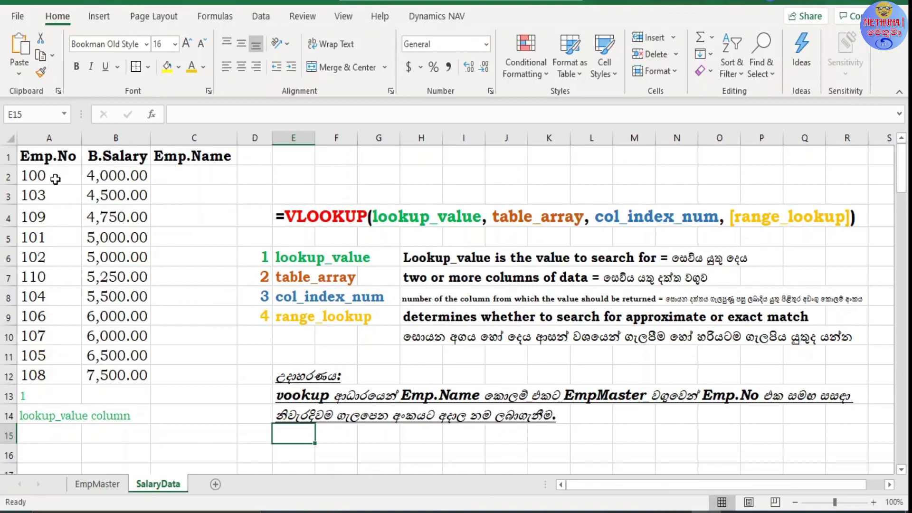
- Point out employee number 100 as the lookup value, then the four EmpMaster headers again
click(55, 179)
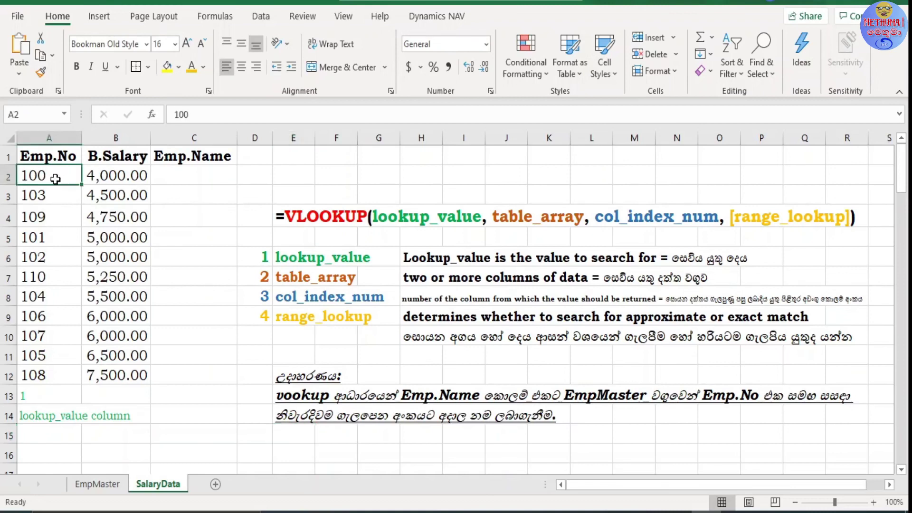
click(98, 484)
click(52, 159)
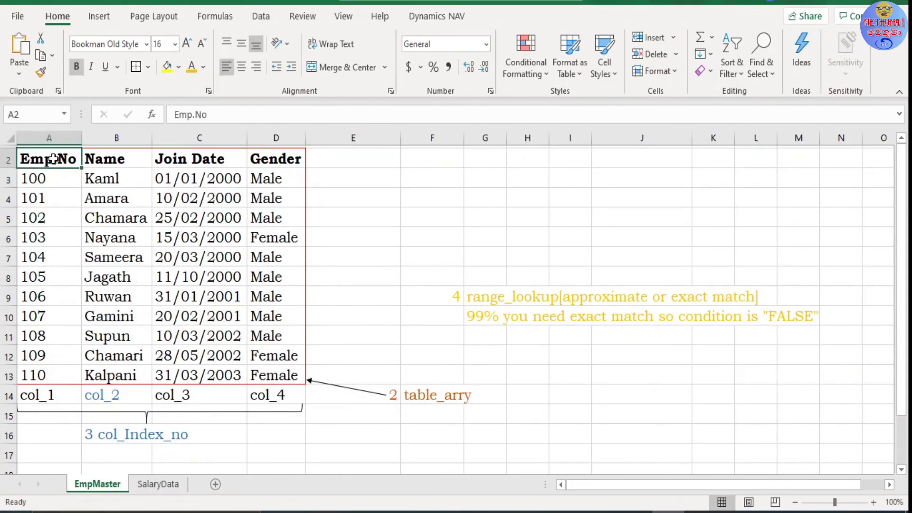
click(117, 159)
click(190, 158)
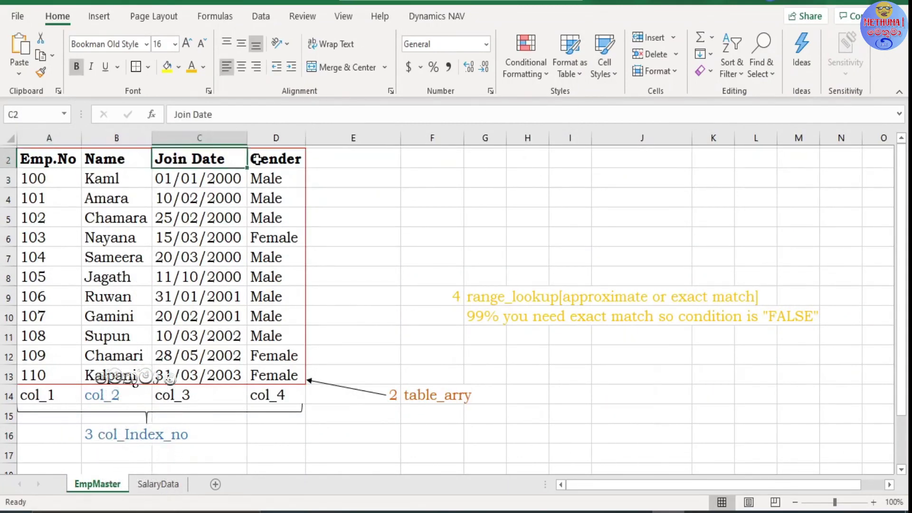
click(275, 157)
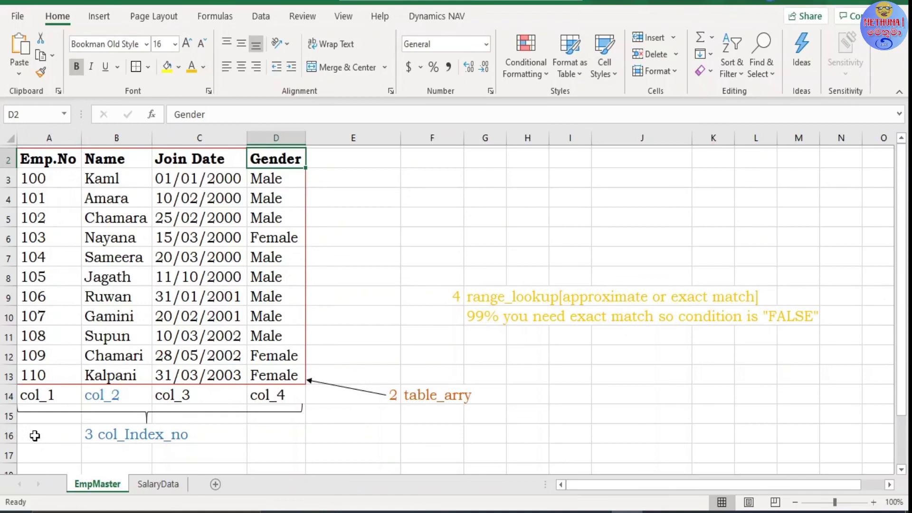
- Highlight EmpMaster columns A to D and their col_1 to col_4 labels
click(47, 136)
click(117, 138)
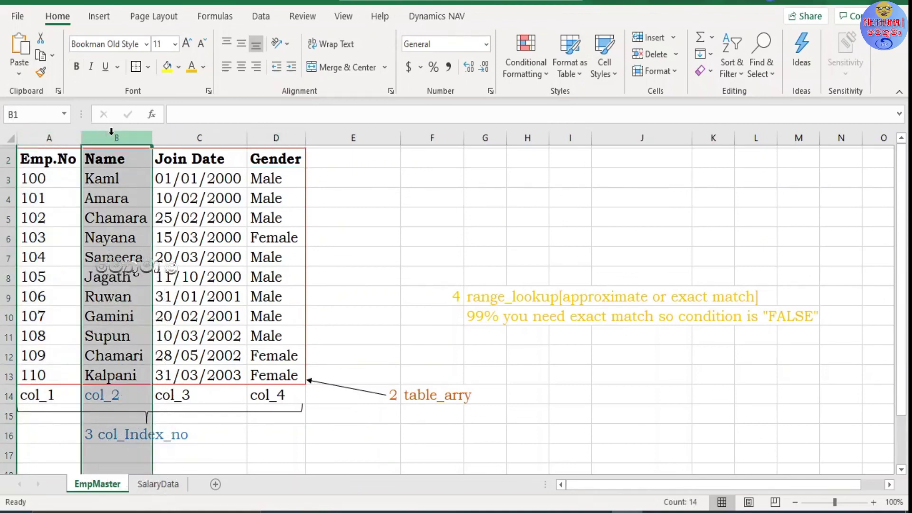
click(184, 138)
click(271, 136)
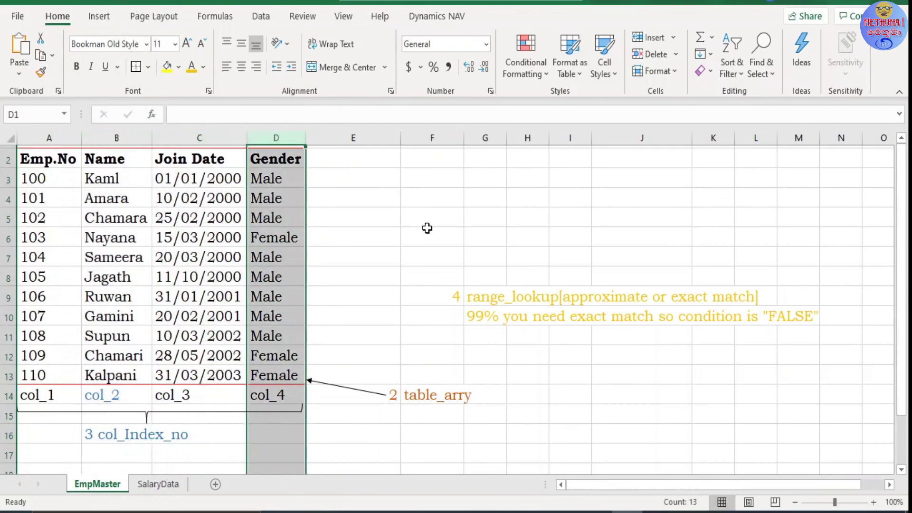
click(66, 399)
click(115, 393)
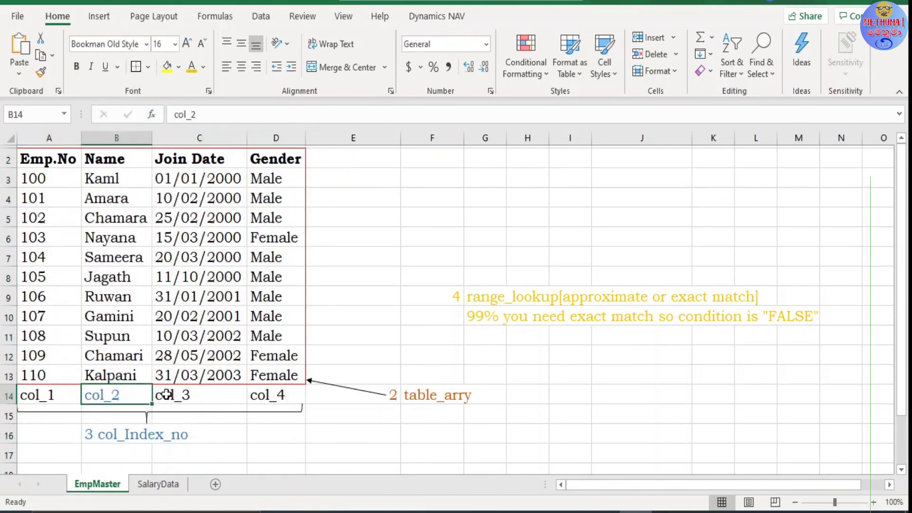
click(204, 394)
click(266, 393)
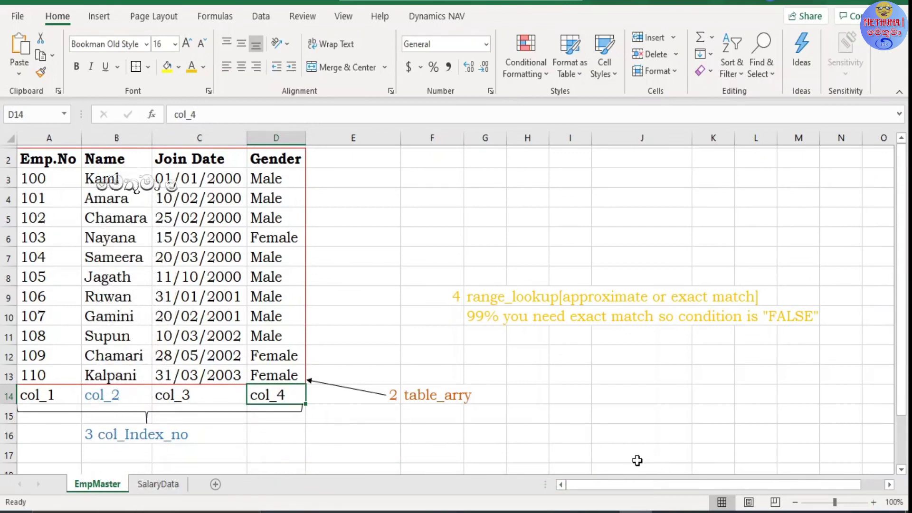
- On SalaryData, point out the range_lookup argument and employee number 100
click(158, 484)
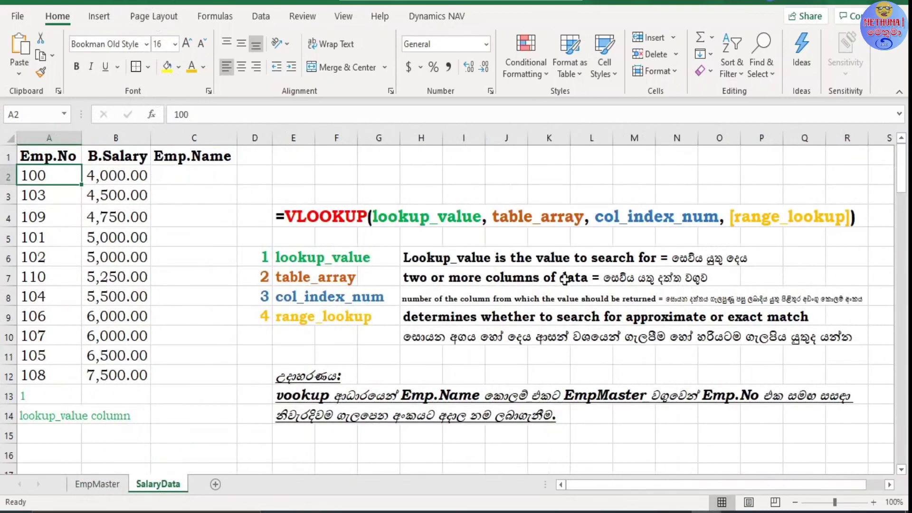
click(335, 318)
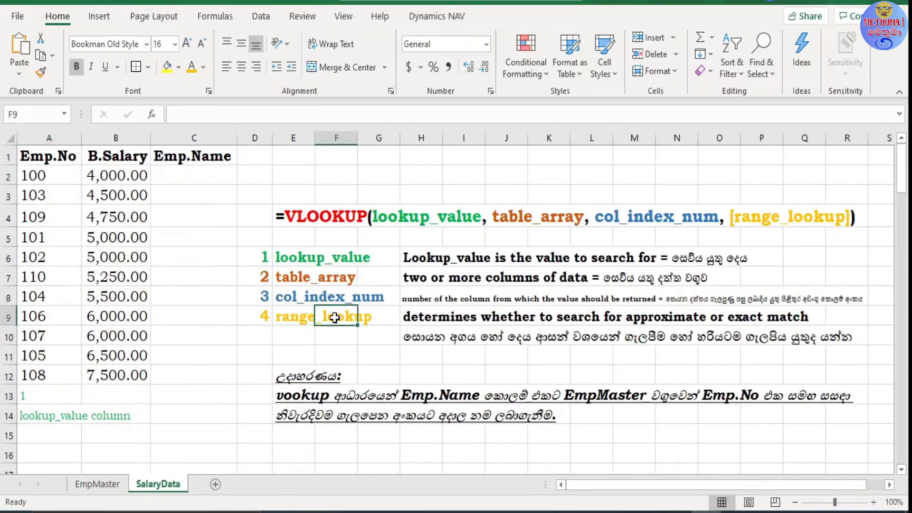
click(312, 323)
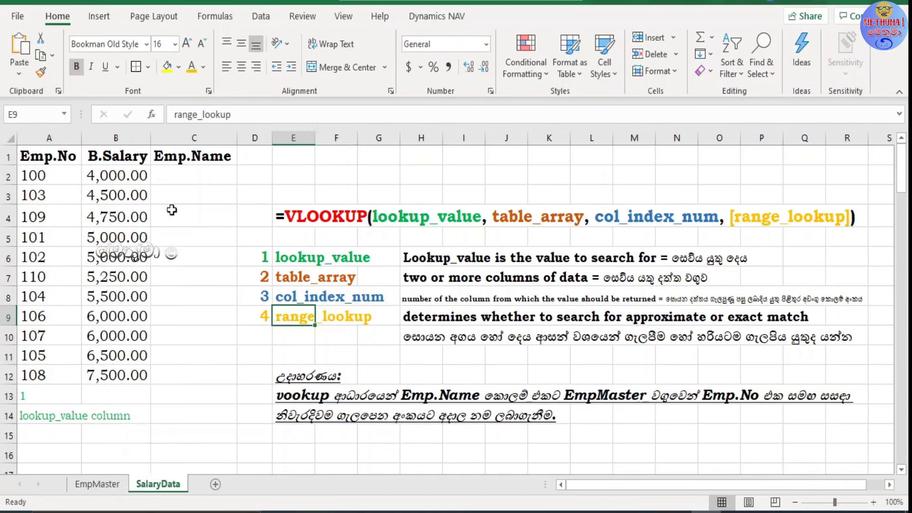
click(57, 178)
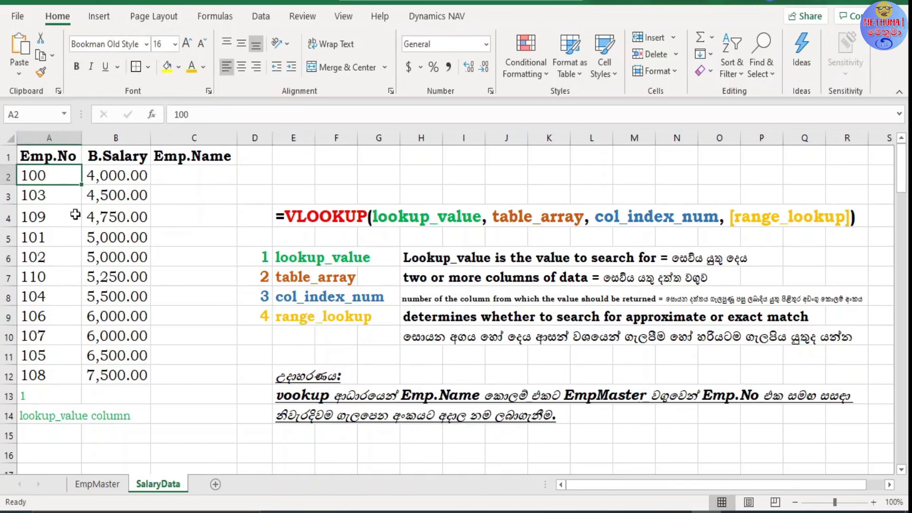
click(85, 483)
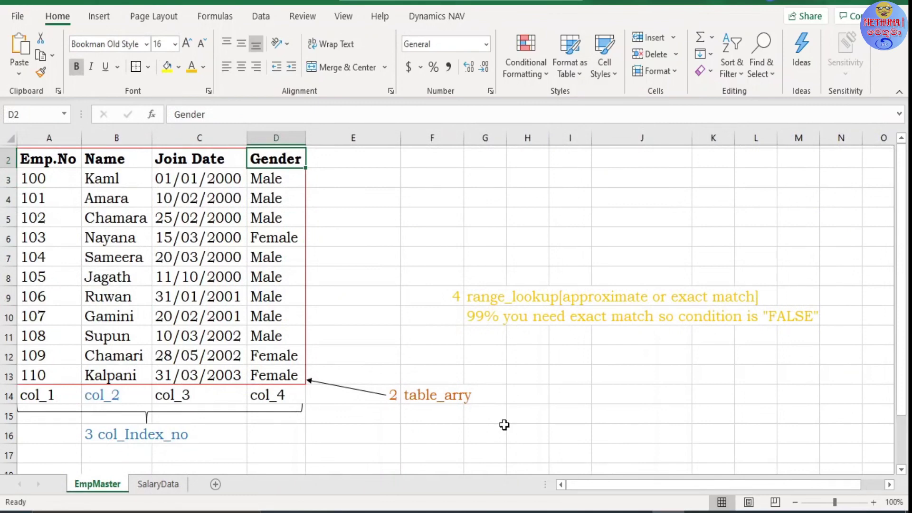
key(ctrl+Page_Down)
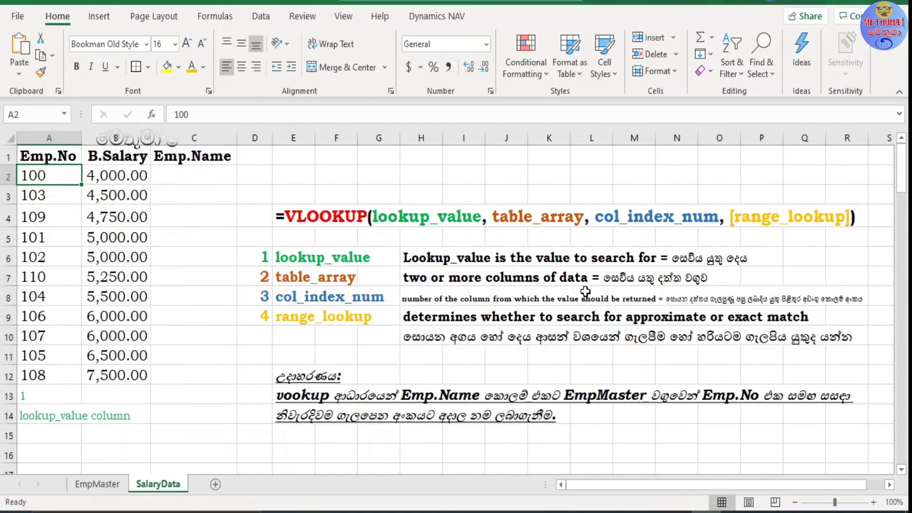
click(764, 217)
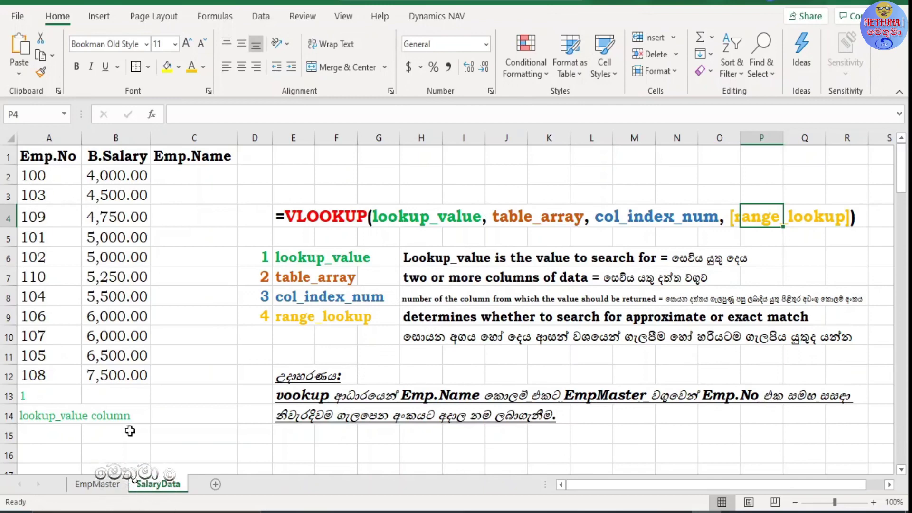
- Review the EmpMaster Name, Join Date and Gender headers, then go back to SalaryData
key(ctrl+Page_Up)
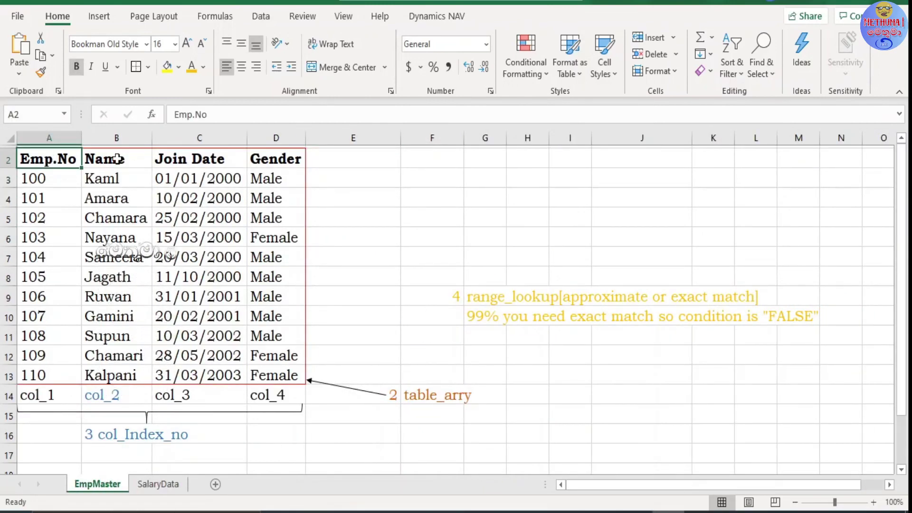
click(105, 160)
click(196, 159)
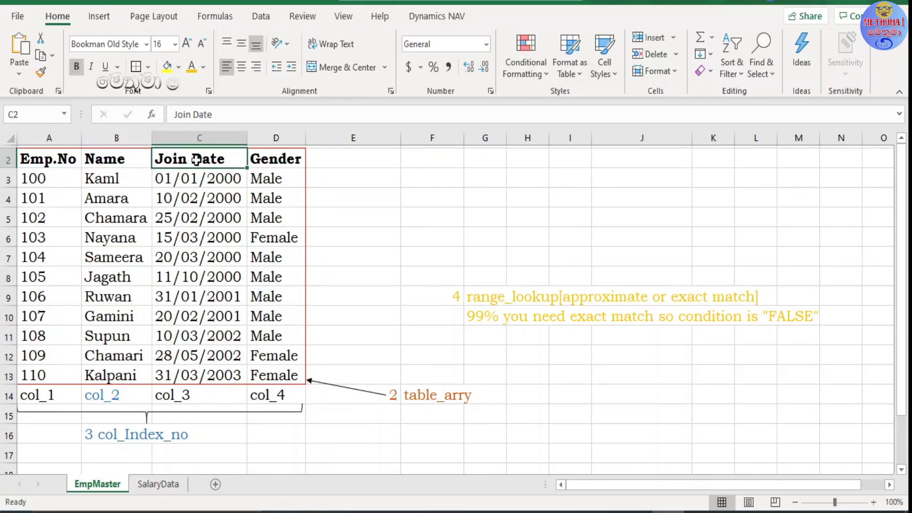
click(275, 157)
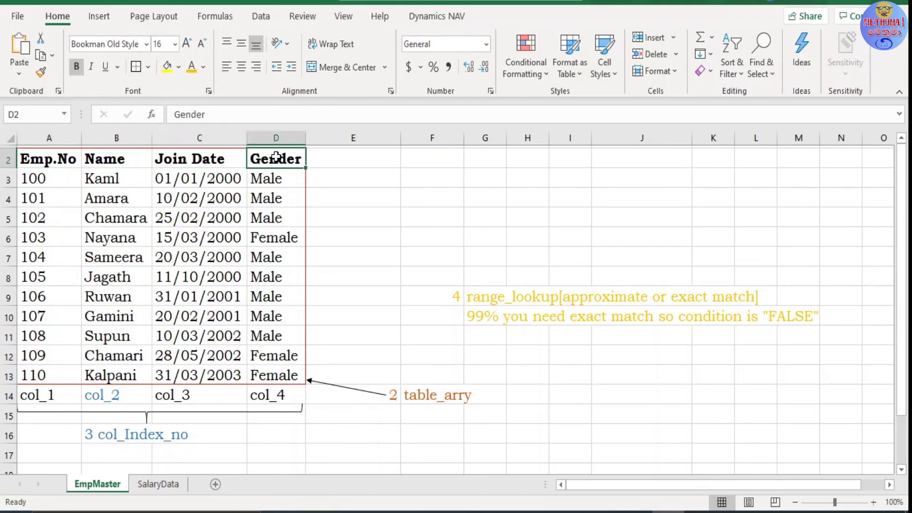
key(ctrl+Page_Down)
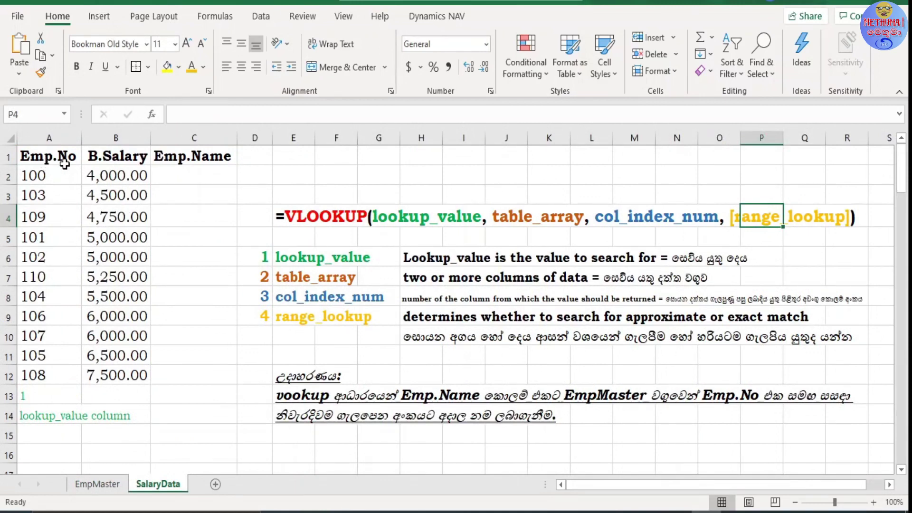
- Point out the 4,000.00 salary in B2 and select C2 under Emp.Name for the result
click(108, 169)
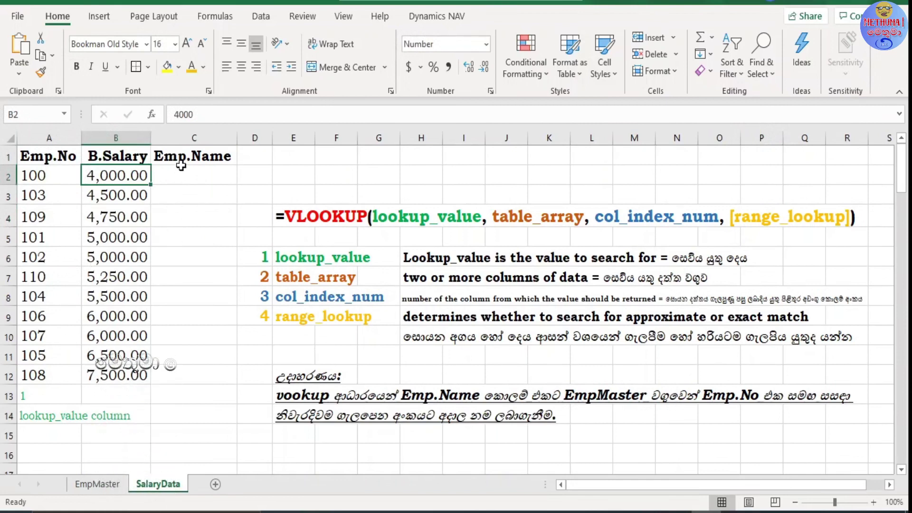
click(157, 171)
click(195, 160)
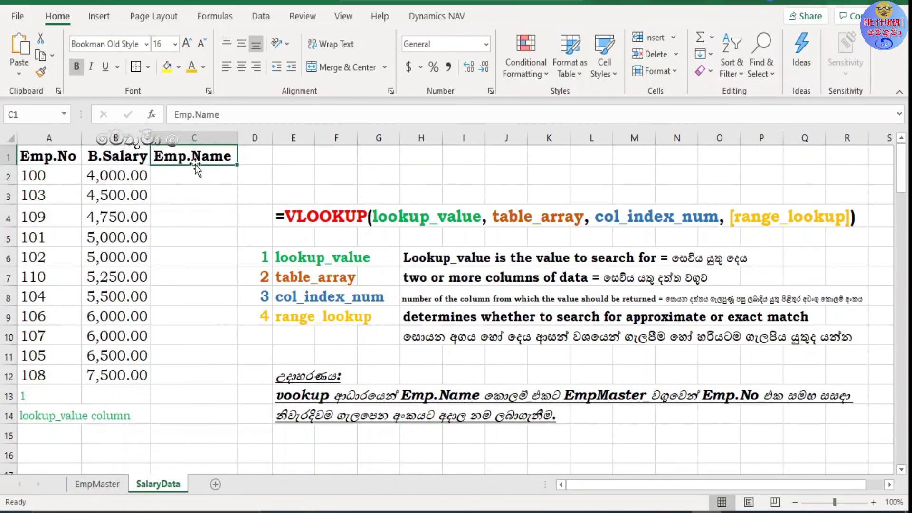
click(196, 169)
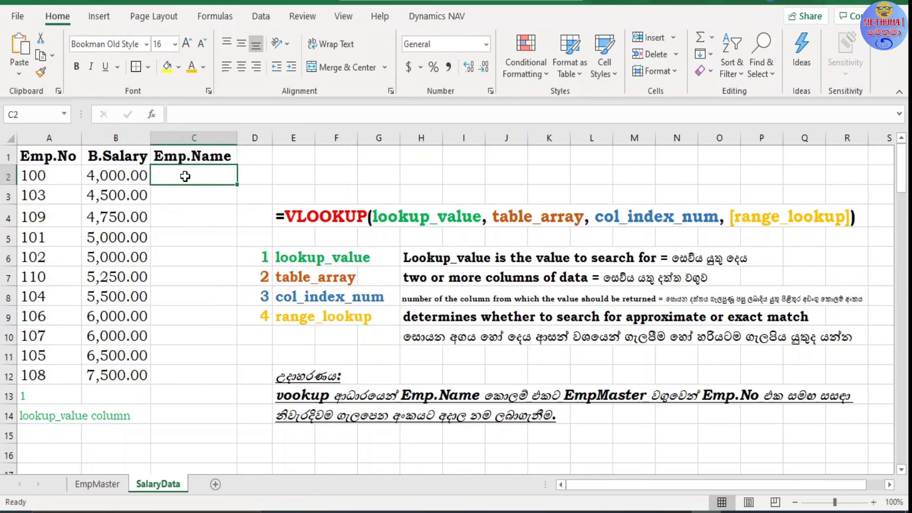
- Point out employee 100 in A2, then the EmpMaster Name, Join Date and Gender headers
click(56, 176)
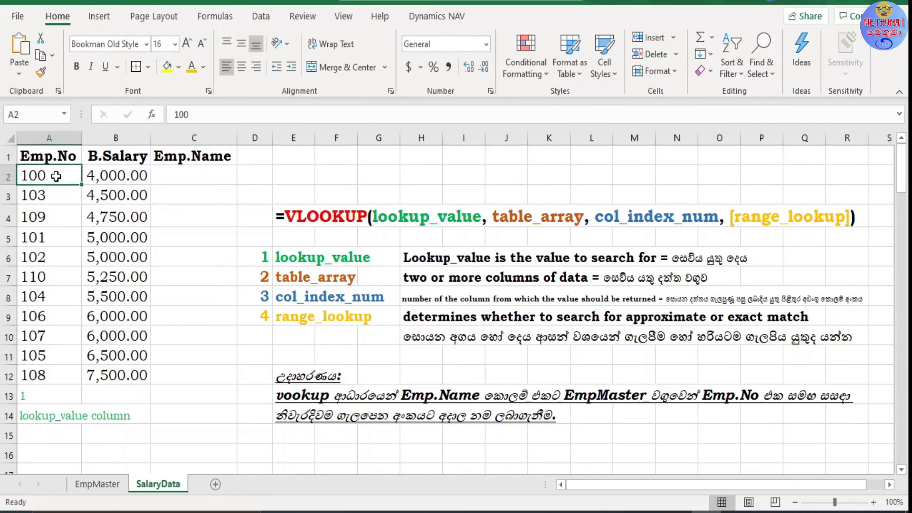
click(97, 484)
click(118, 159)
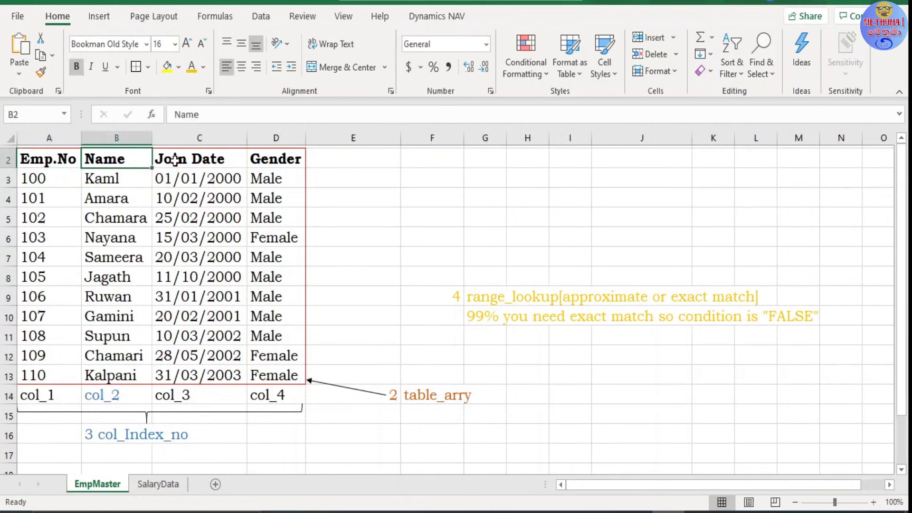
click(188, 160)
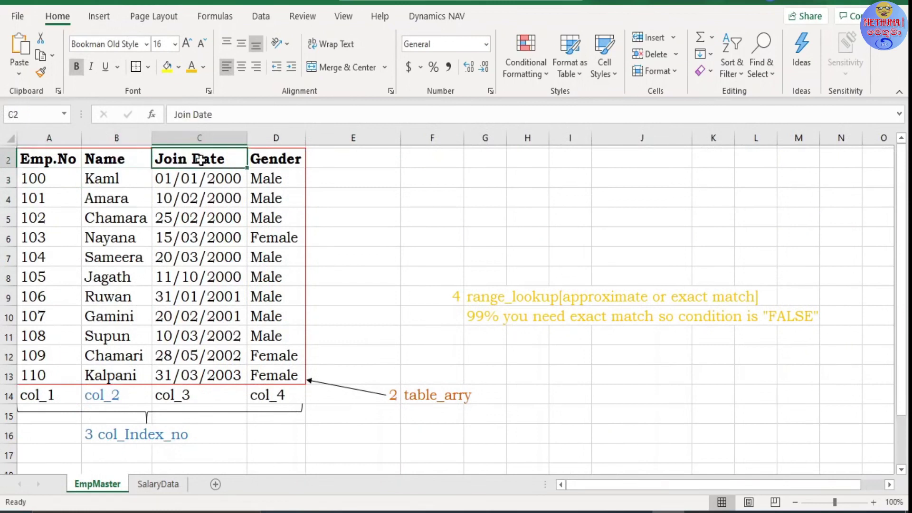
click(276, 157)
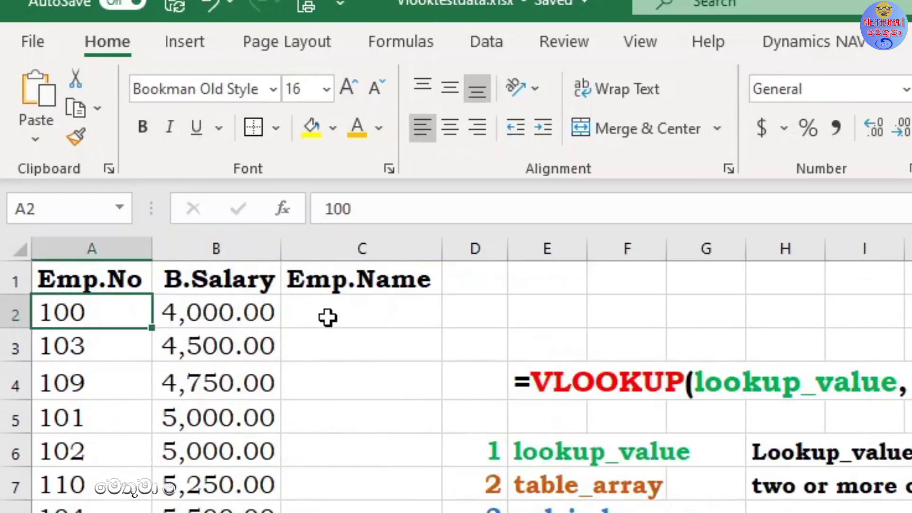
click(328, 315)
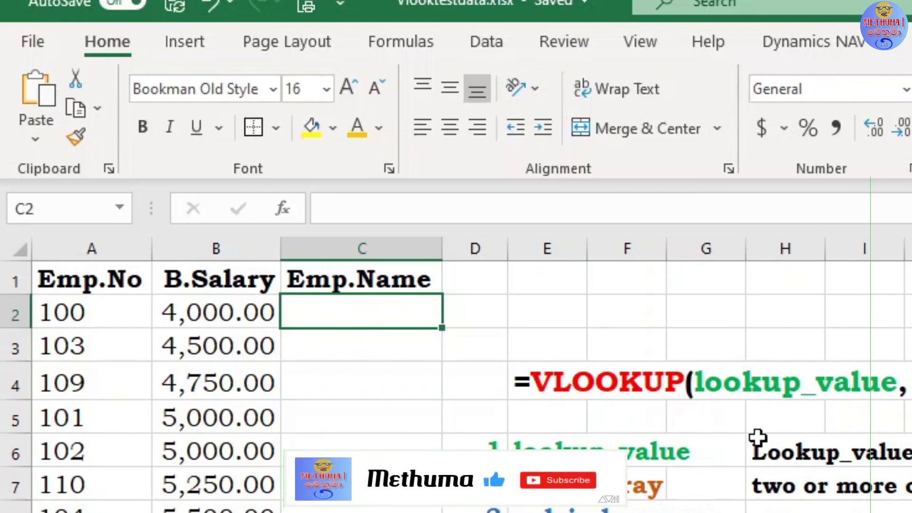
- Enter =VLOOKUP(A2, in C2, taking employee number A2 as the lookup value
text(=v)
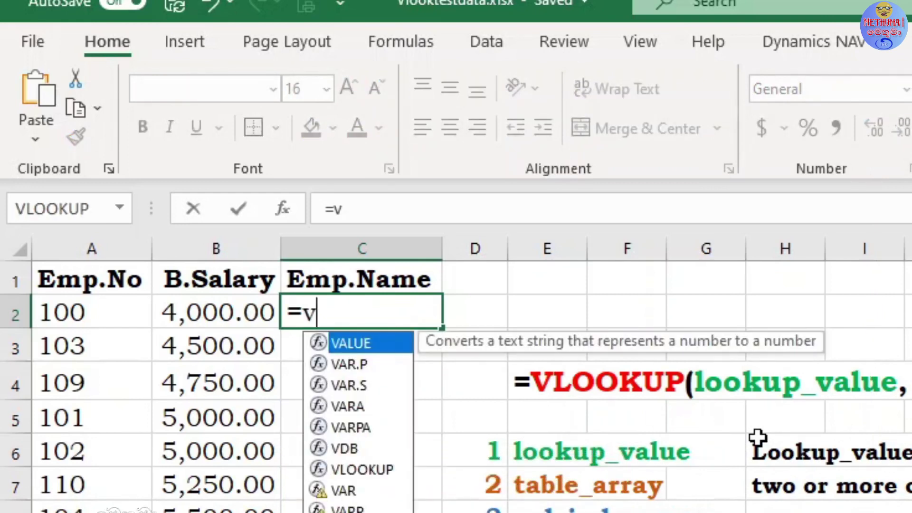
text(lo)
key(Tab)
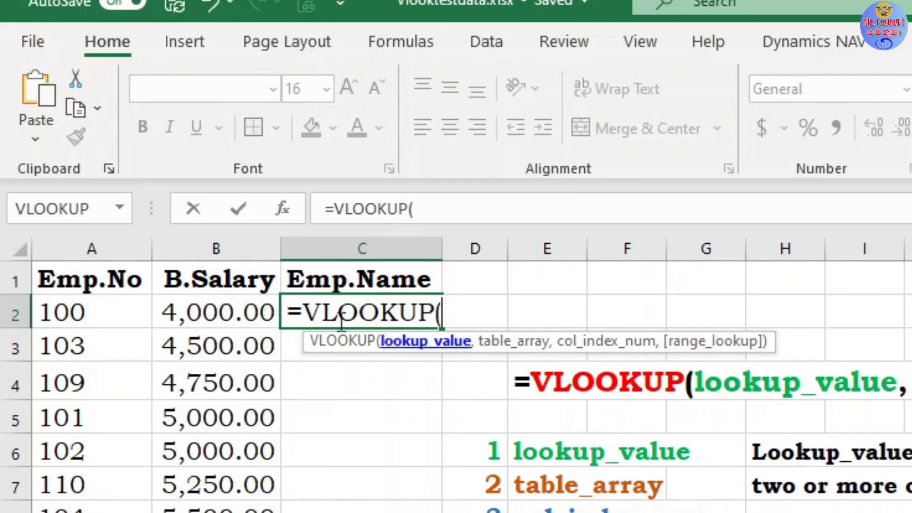
click(99, 313)
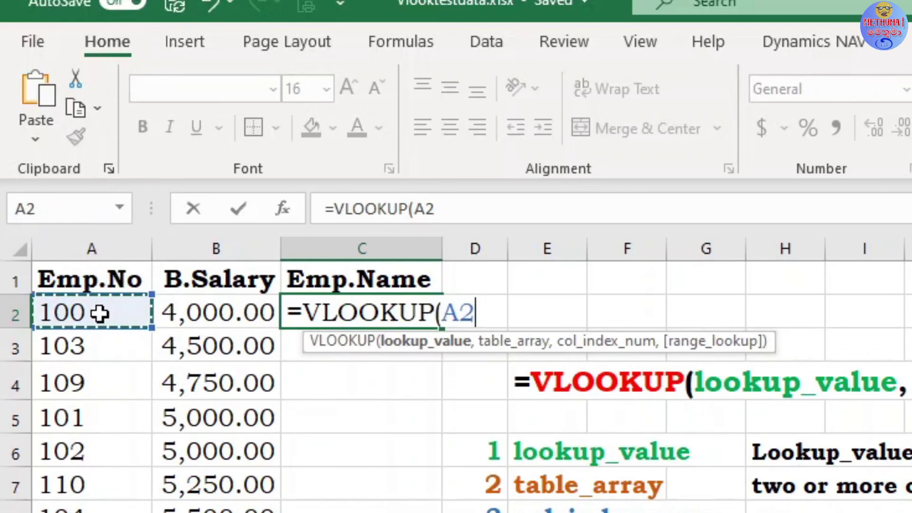
text(,)
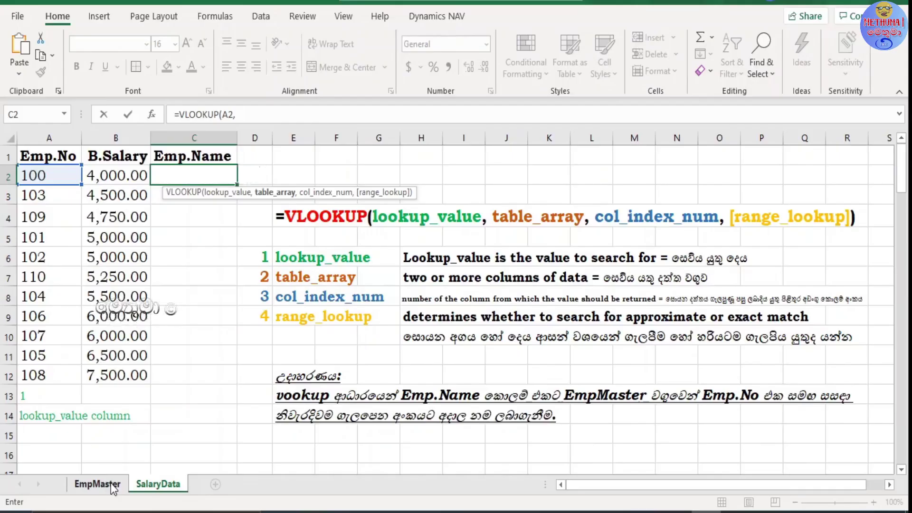
- Select the EmpMaster employee records as the lookup table range
click(112, 489)
click(51, 142)
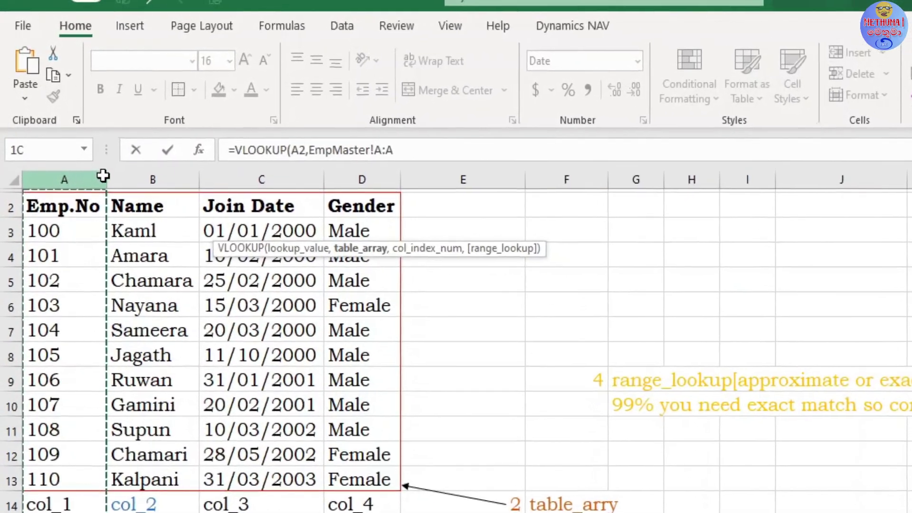
drag(58, 157, 384, 189)
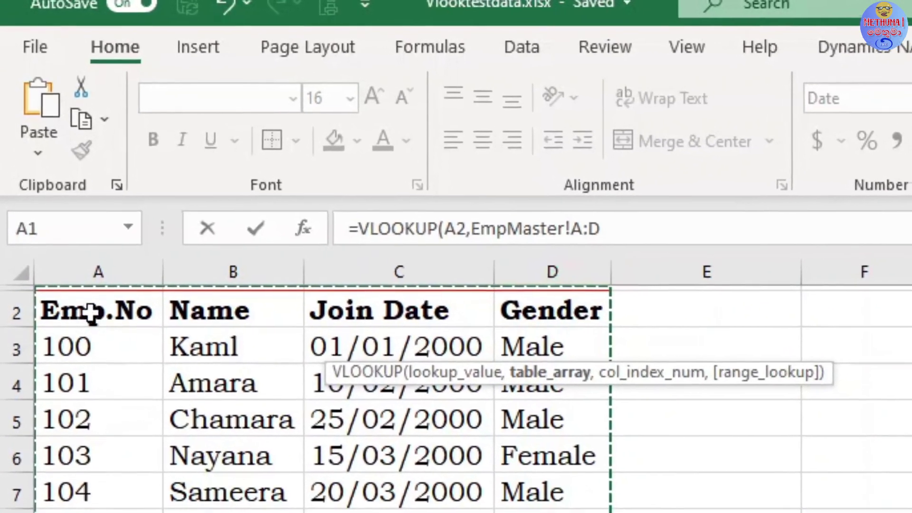
mouse_move(90, 311)
mouse_down()
mouse_move(551, 509)
mouse_move(613, 510)
mouse_up()
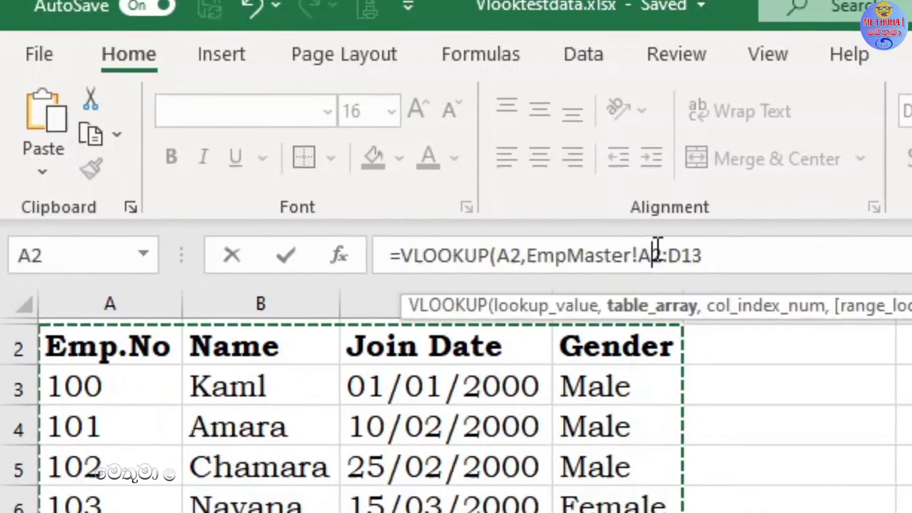
- Replace the EmpMaster!A2:D13 reference with whole columns A:D, followed by a comma
click(654, 255)
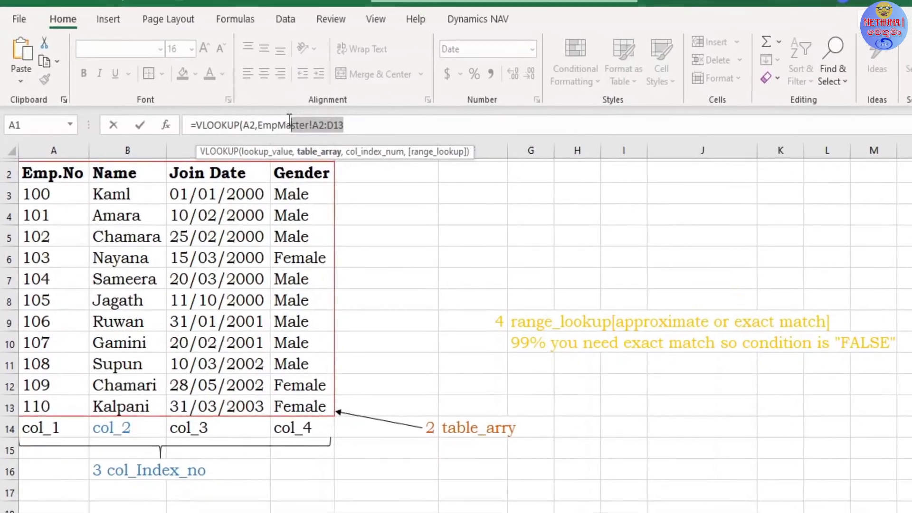
mouse_move(333, 116)
mouse_down()
mouse_move(248, 117)
mouse_move(264, 127)
mouse_up()
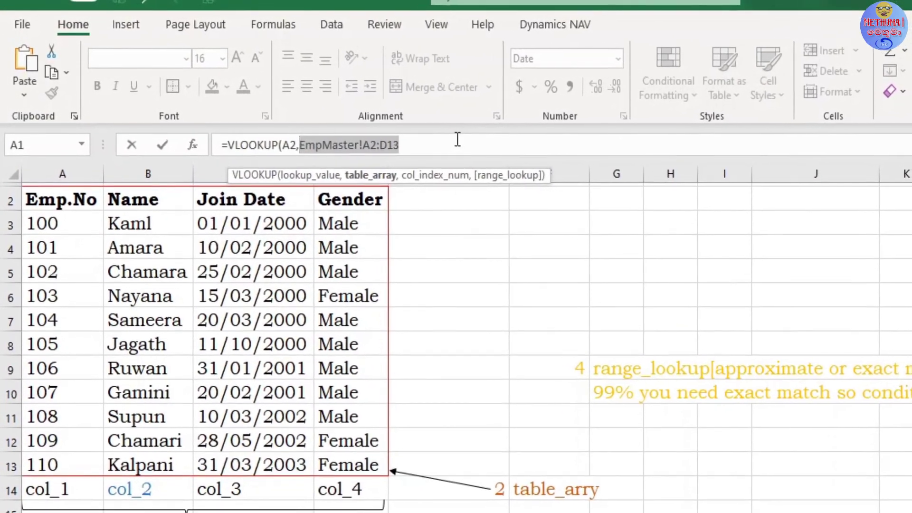
key(BackSpace)
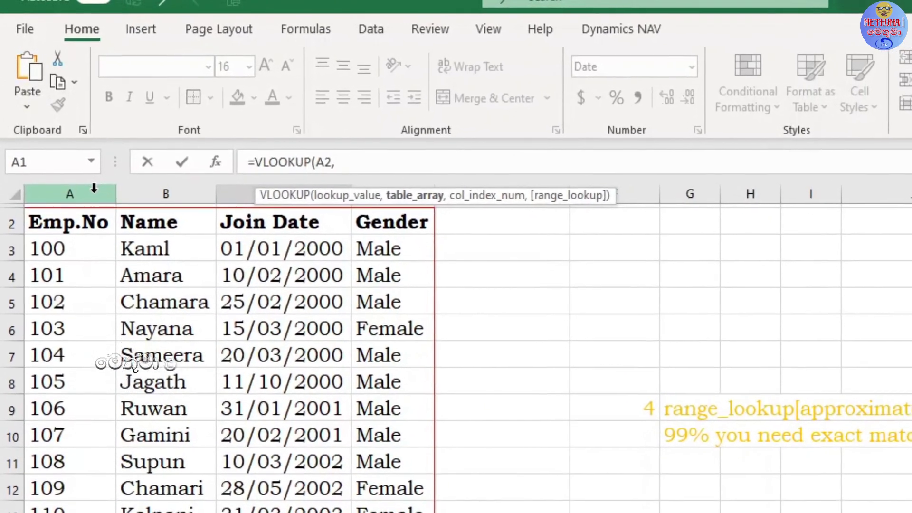
drag(94, 188, 432, 209)
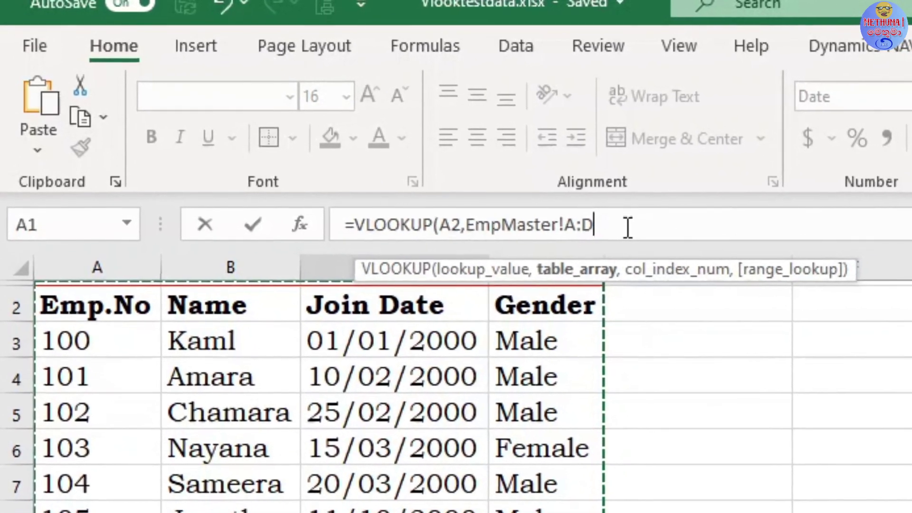
text(,2)
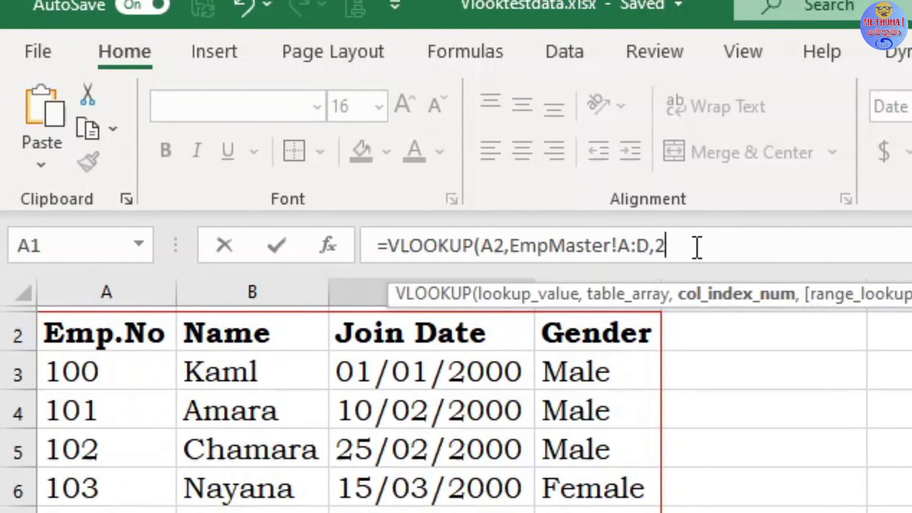
- Finish C2 as =VLOOKUP(A2,EmpMaster!A:D,2,FALSE) so it returns Kaml
text(,)
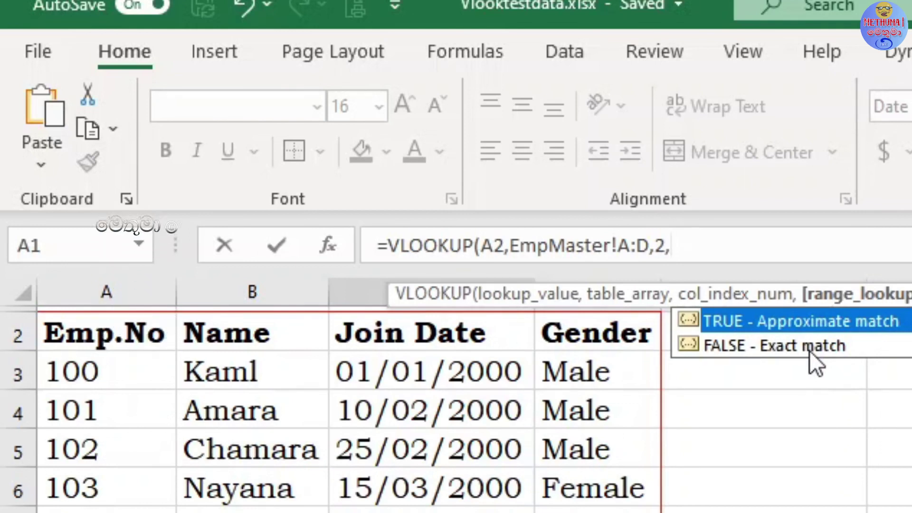
click(809, 351)
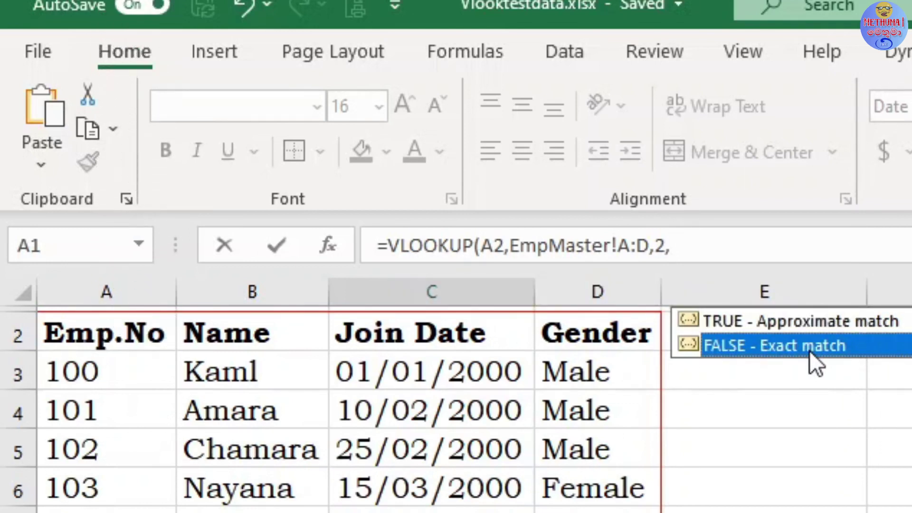
double_click(809, 350)
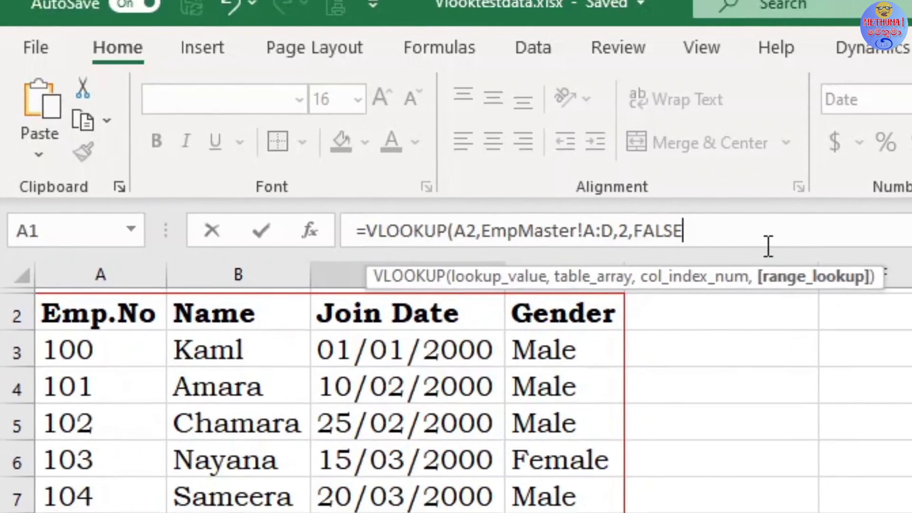
text())
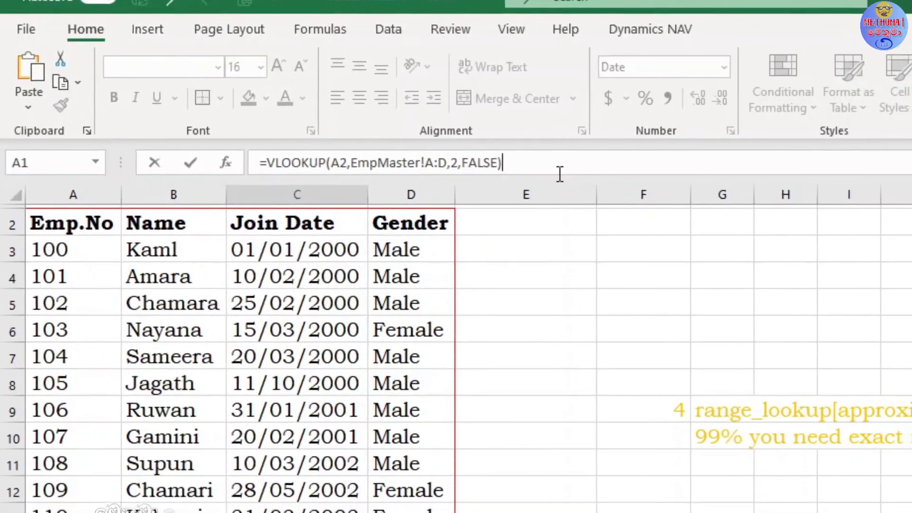
key(Return)
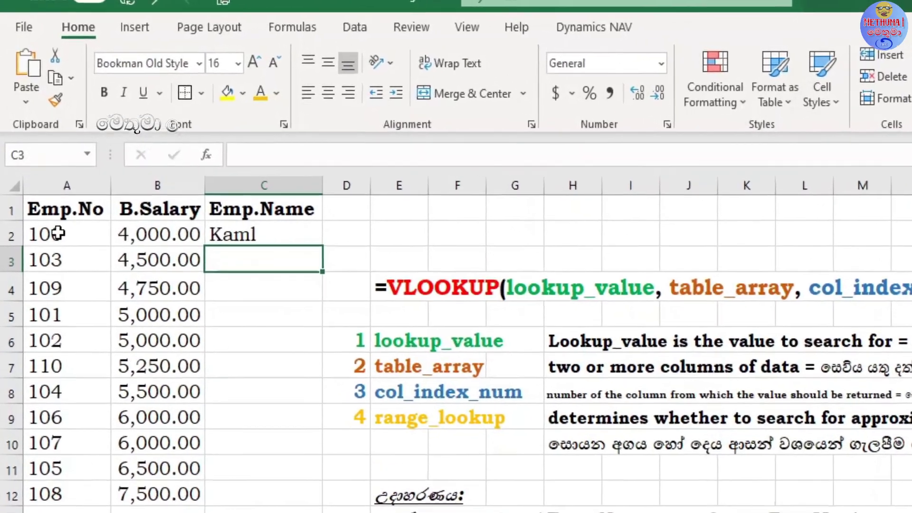
click(58, 233)
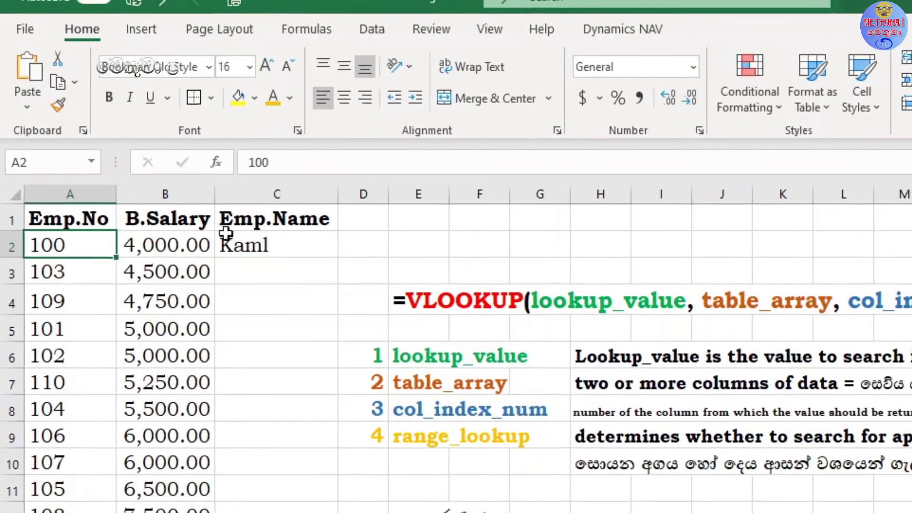
click(271, 234)
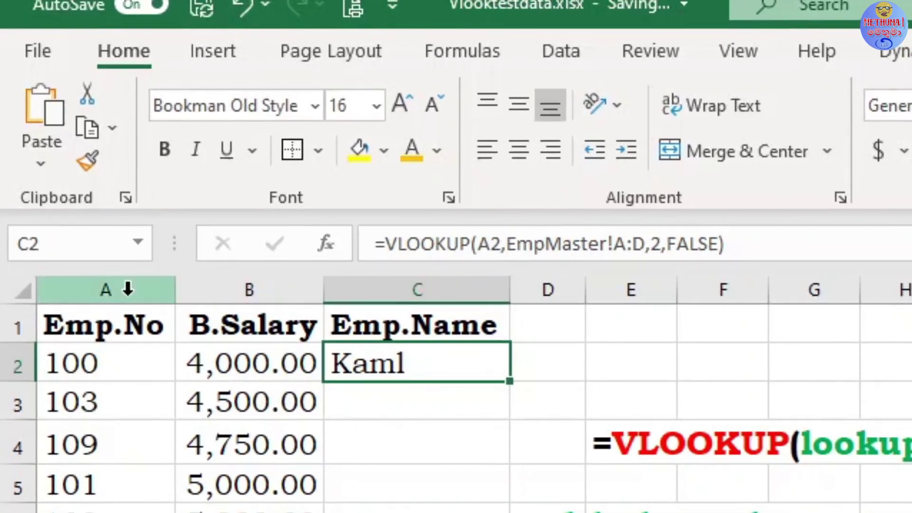
click(126, 363)
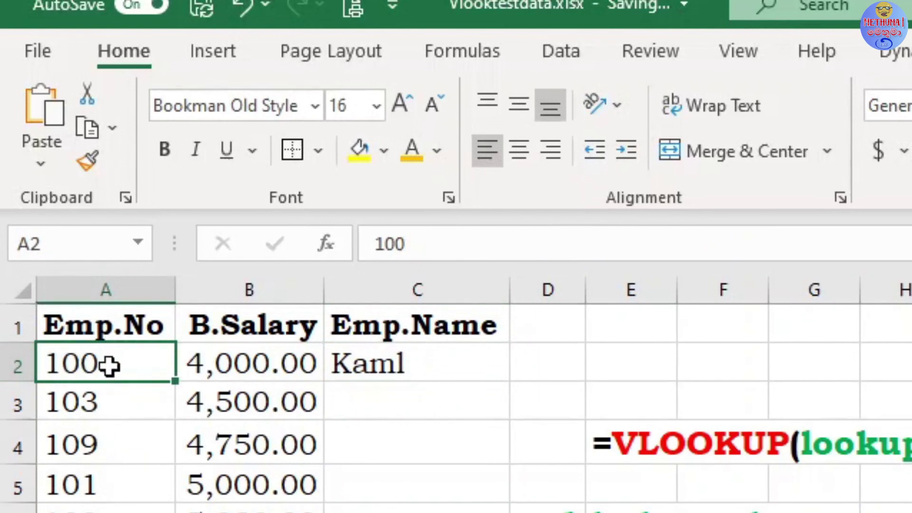
click(401, 362)
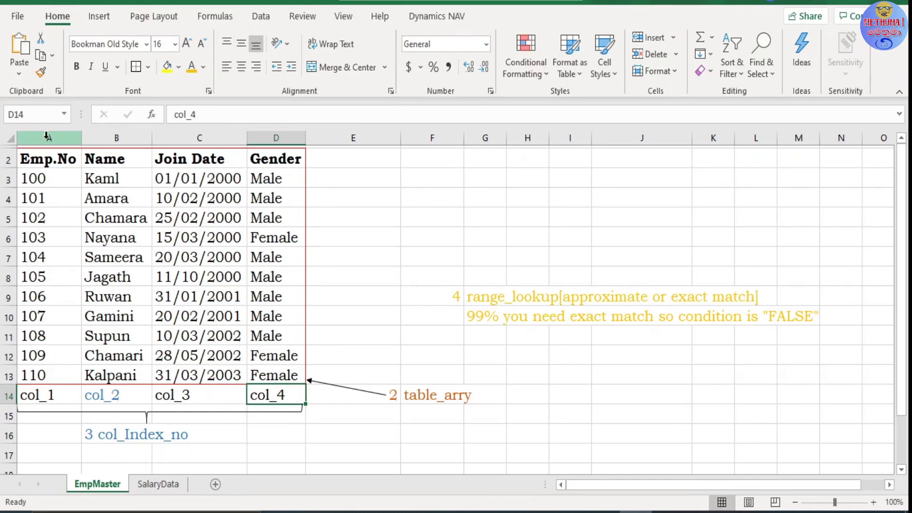
drag(46, 136, 268, 142)
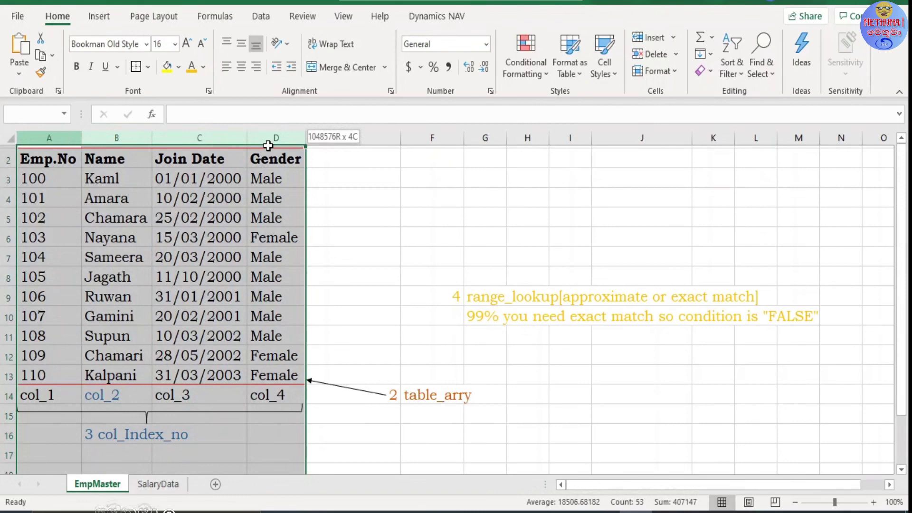
drag(268, 145, 269, 147)
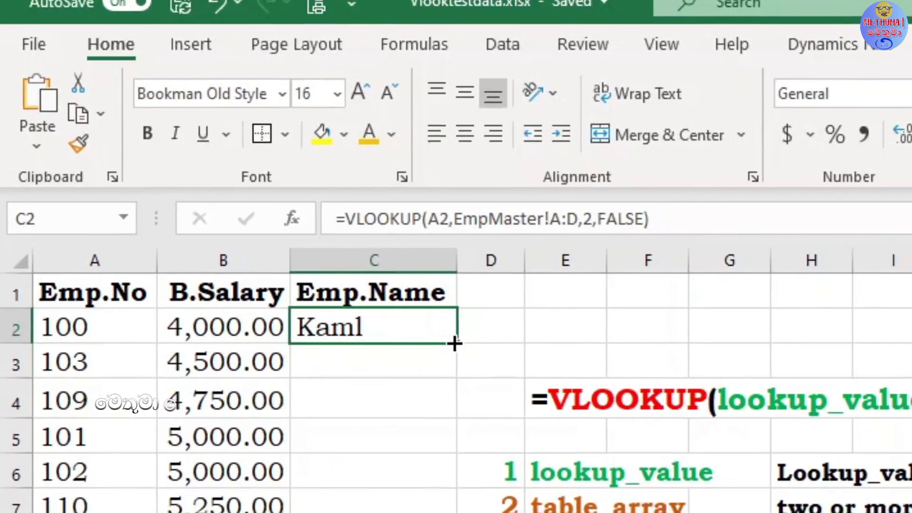
- Fill C2's name lookup down to C12 and confirm C3's formula looks up A3
drag(454, 343, 382, 511)
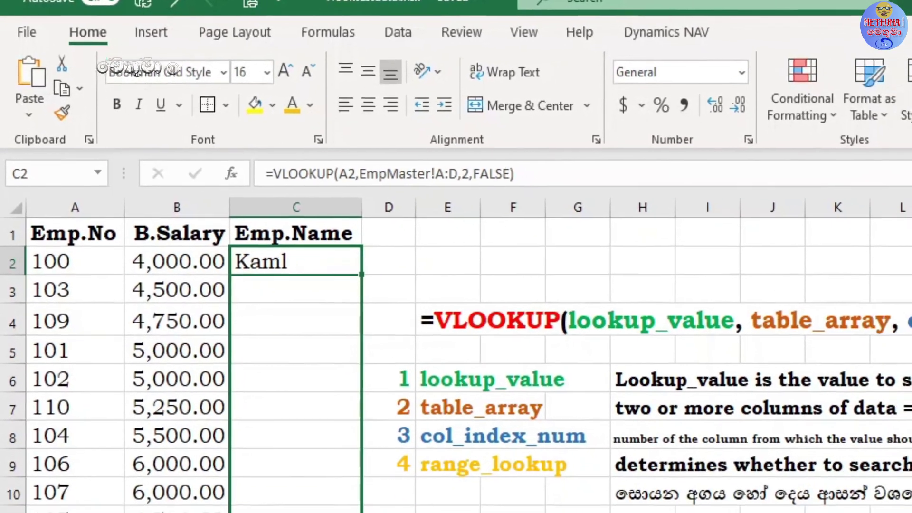
drag(383, 511, 333, 511)
click(274, 285)
click(273, 243)
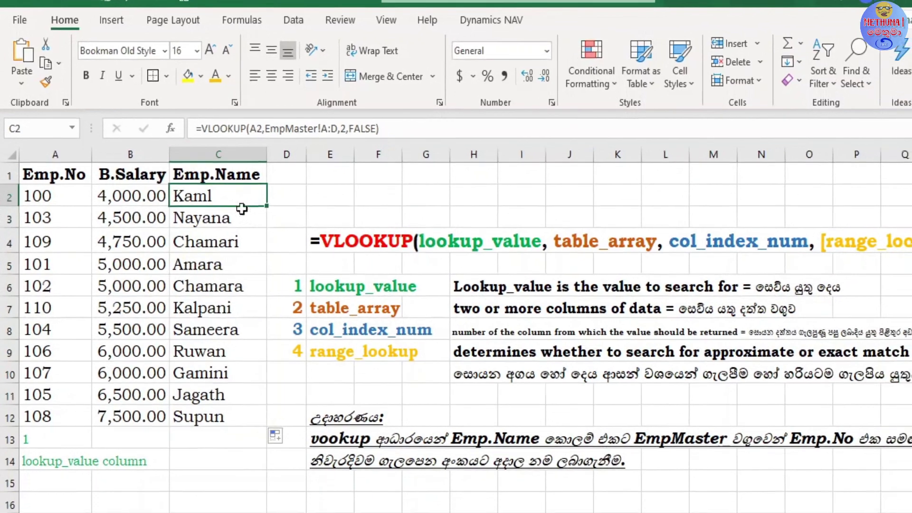
click(242, 210)
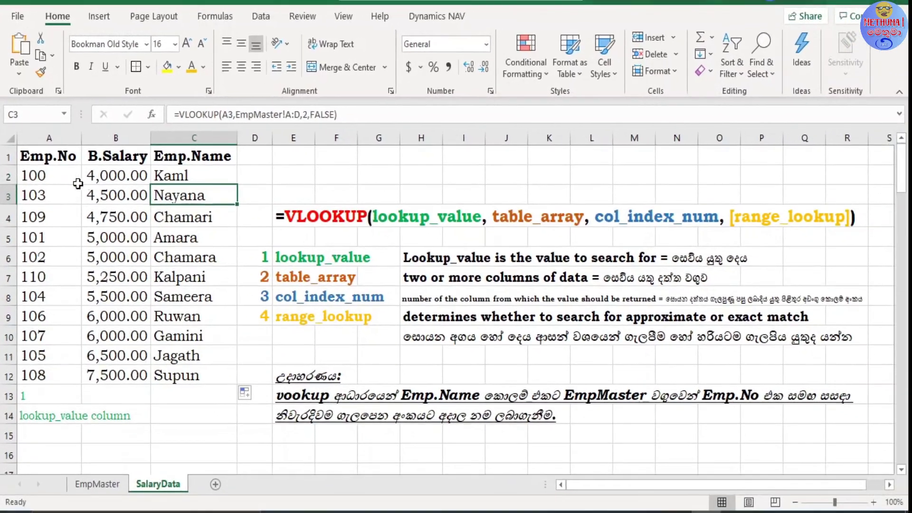
click(367, 115)
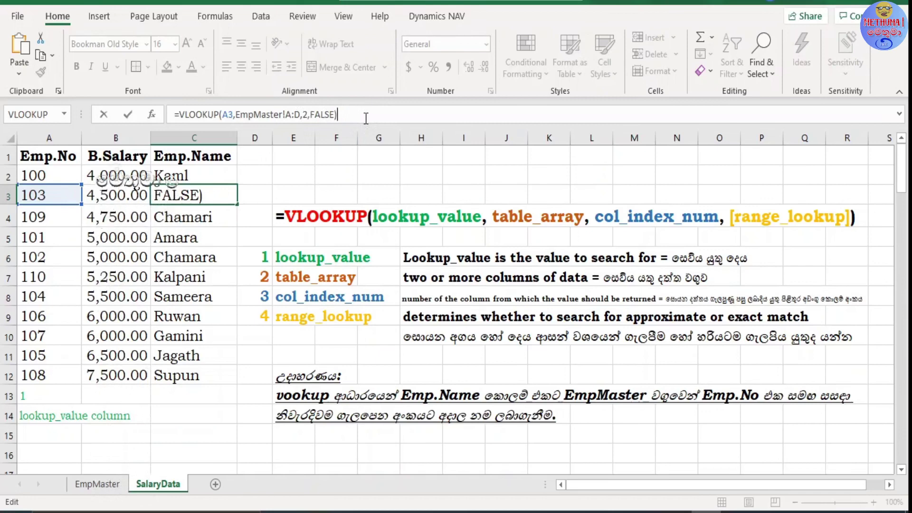
- Review the name lookup formulas in the first few employee rows, including Chamari's
key(Return)
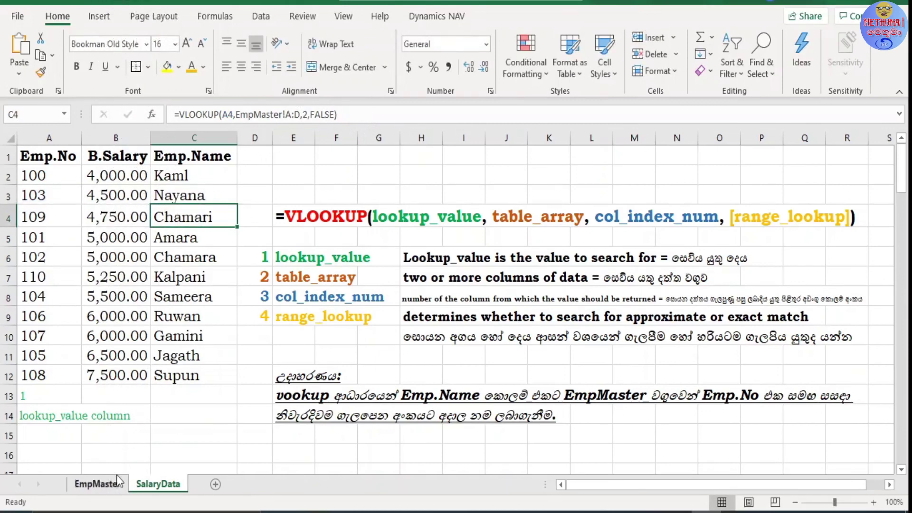
click(98, 484)
mouse_move(45, 160)
mouse_down()
mouse_move(106, 167)
mouse_move(282, 369)
mouse_move(283, 359)
mouse_up()
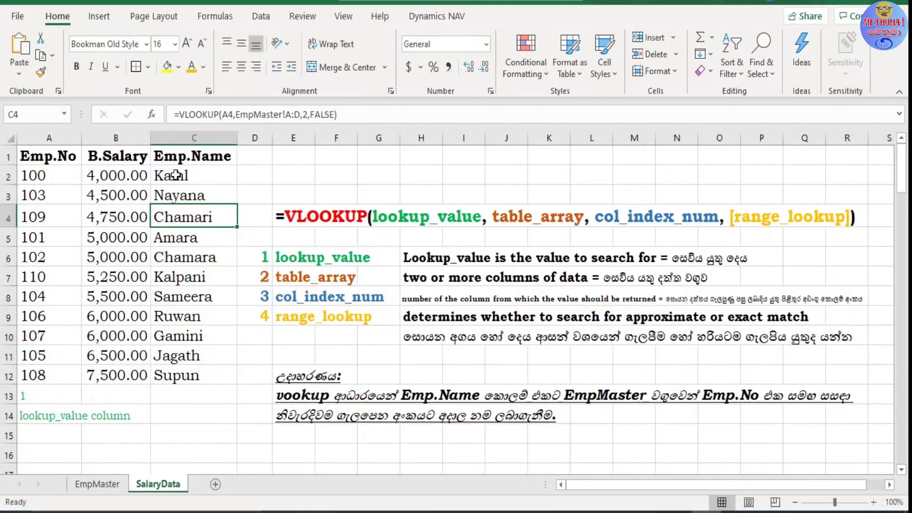
click(176, 175)
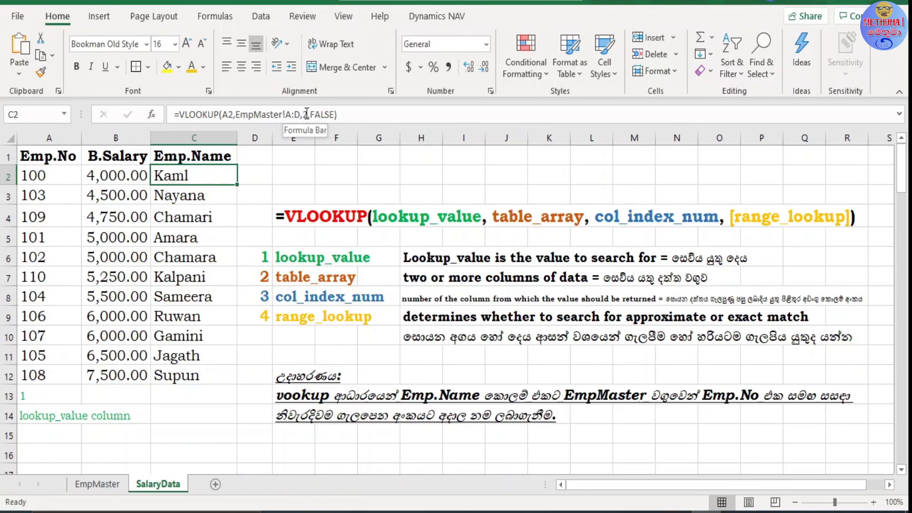
click(177, 199)
click(177, 220)
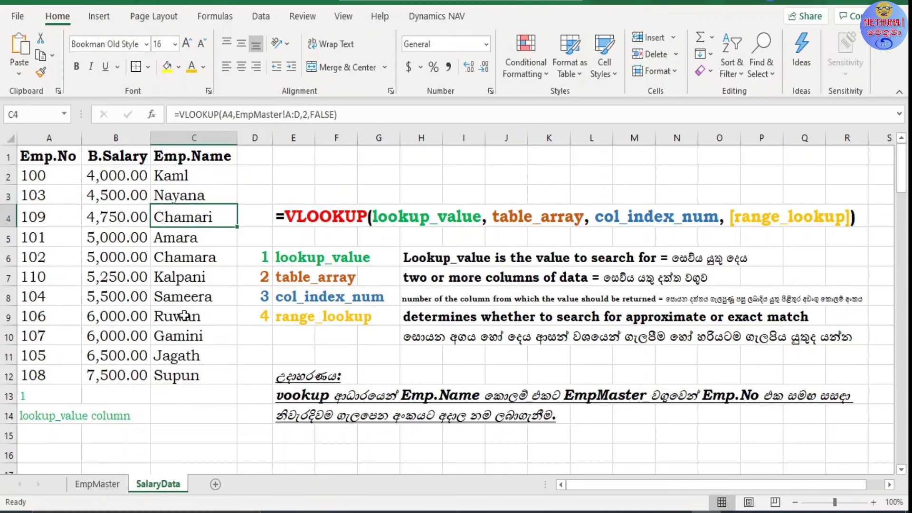
- Rebuild C2 as =VLOOKUP(A2,EmpMaster!A:D,2,FALSE)
click(187, 183)
click(97, 484)
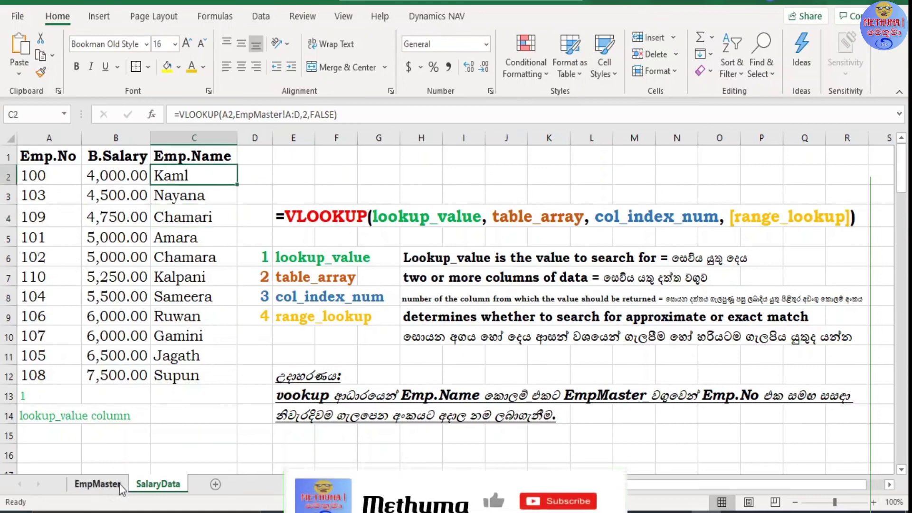
drag(47, 138, 273, 137)
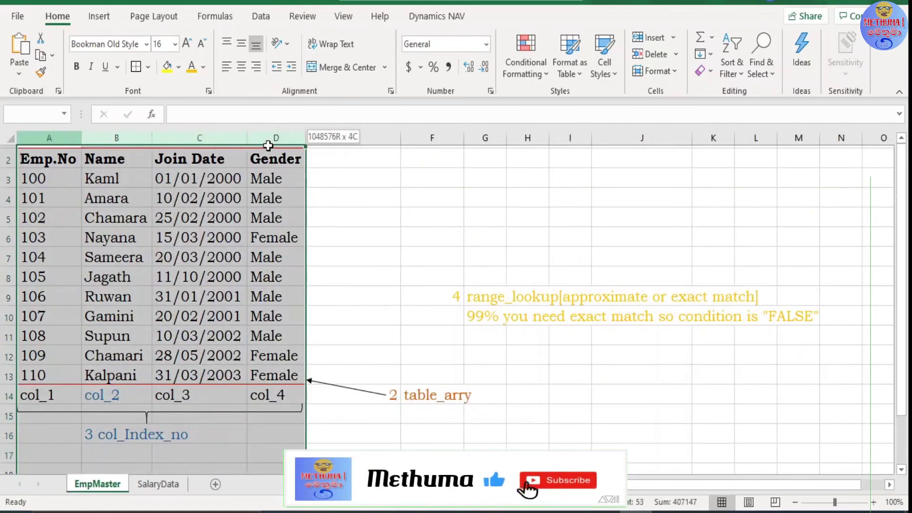
text(,2,FALSE))
key(Return)
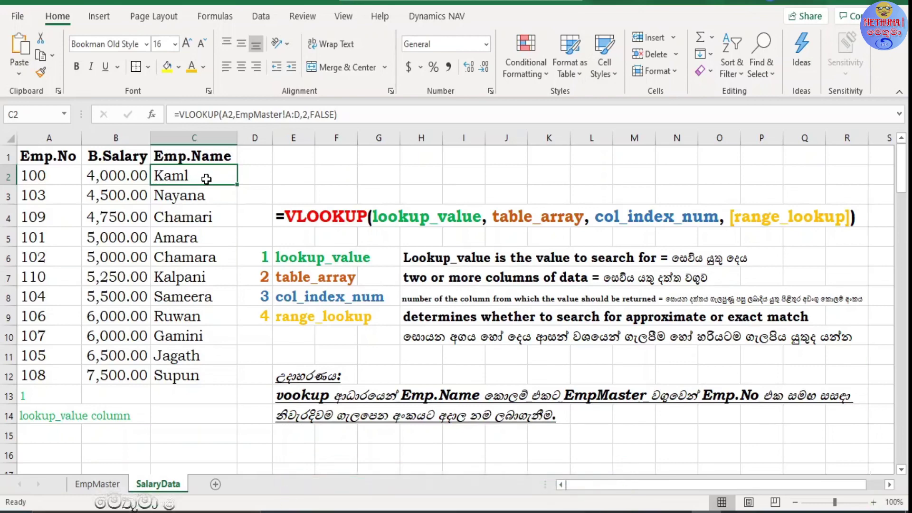
- Compare the lookup formulas in C2, C3, C4 and the last employee row
key(Up)
click(206, 179)
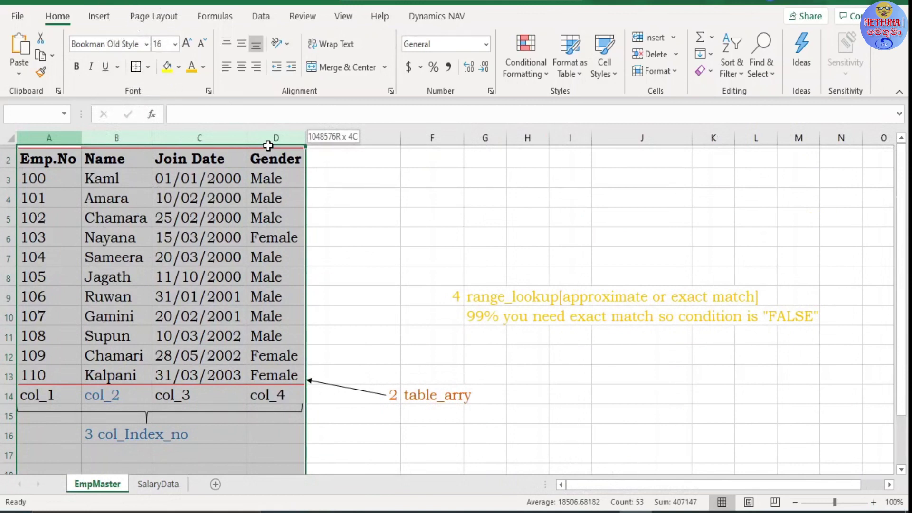
drag(268, 146, 269, 142)
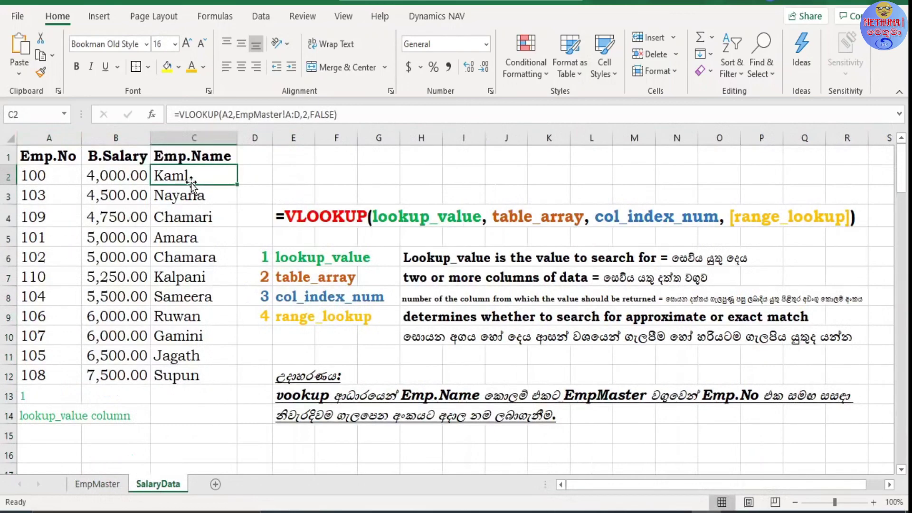
click(208, 191)
click(211, 170)
click(212, 190)
click(209, 172)
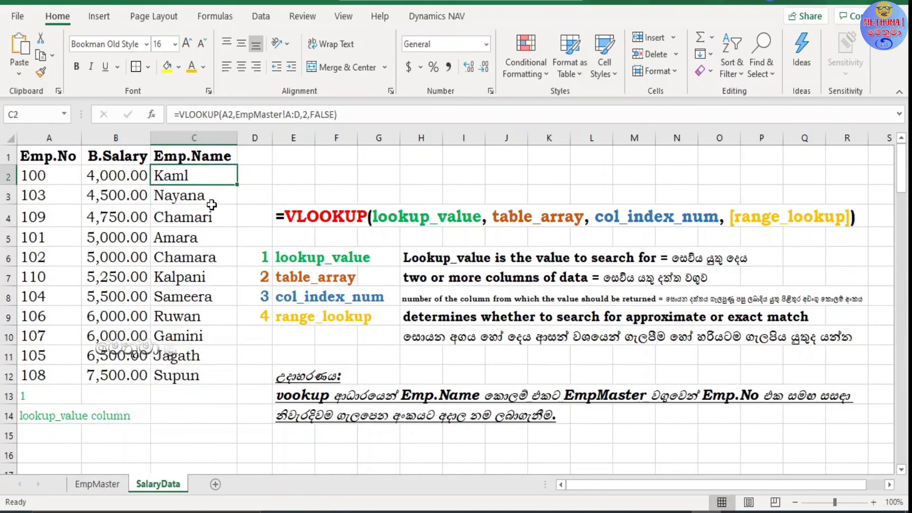
click(204, 216)
click(203, 170)
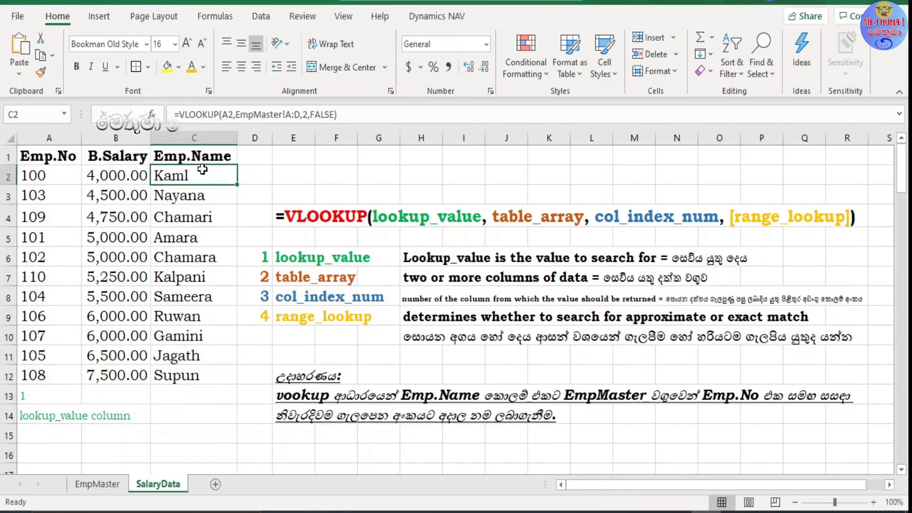
click(204, 369)
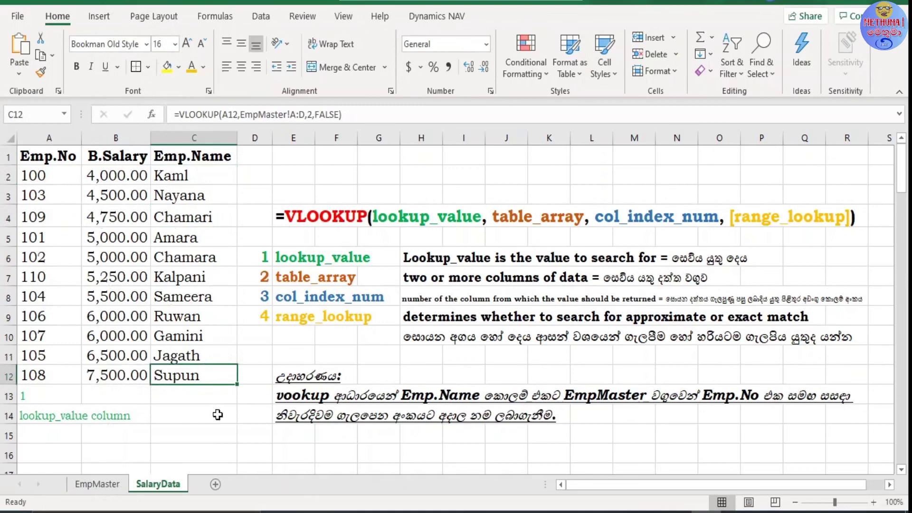
- Highlight lookup_value column A and the EmpMaster table_array range A2:D13
click(97, 484)
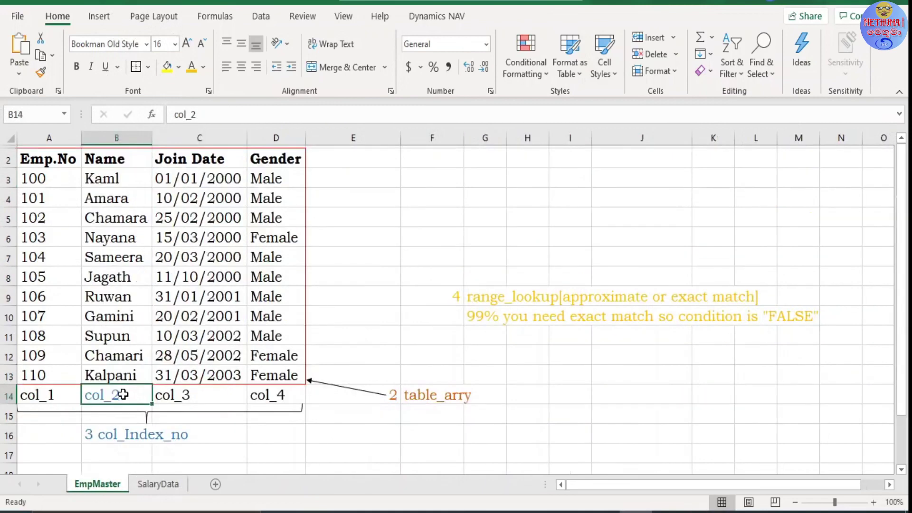
key(ctrl+Page_Down)
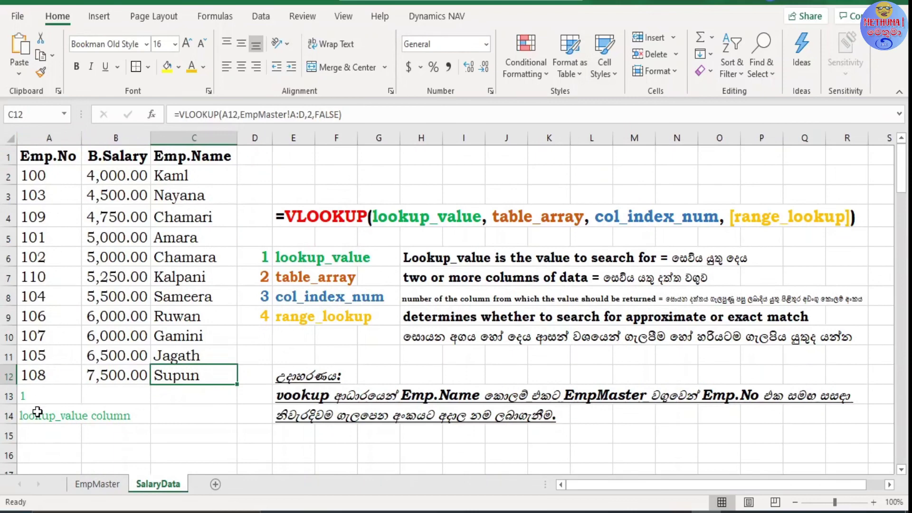
click(38, 415)
click(41, 137)
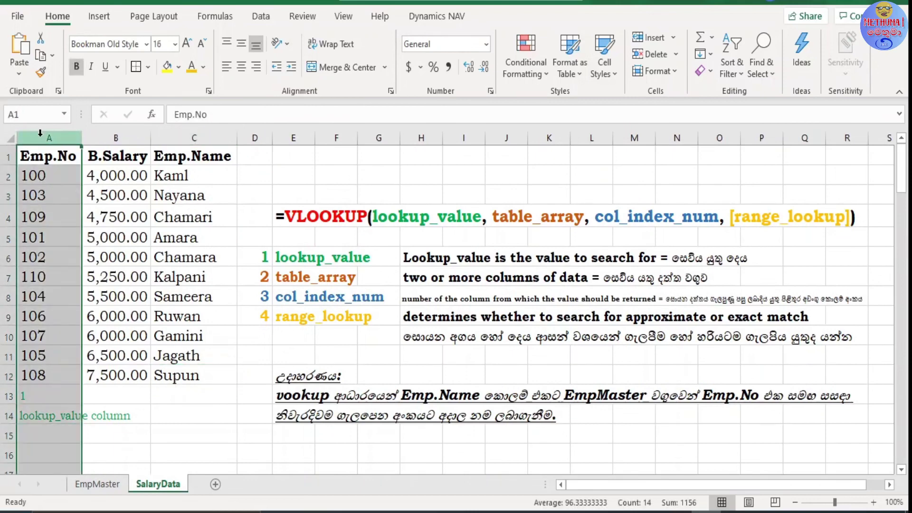
click(112, 485)
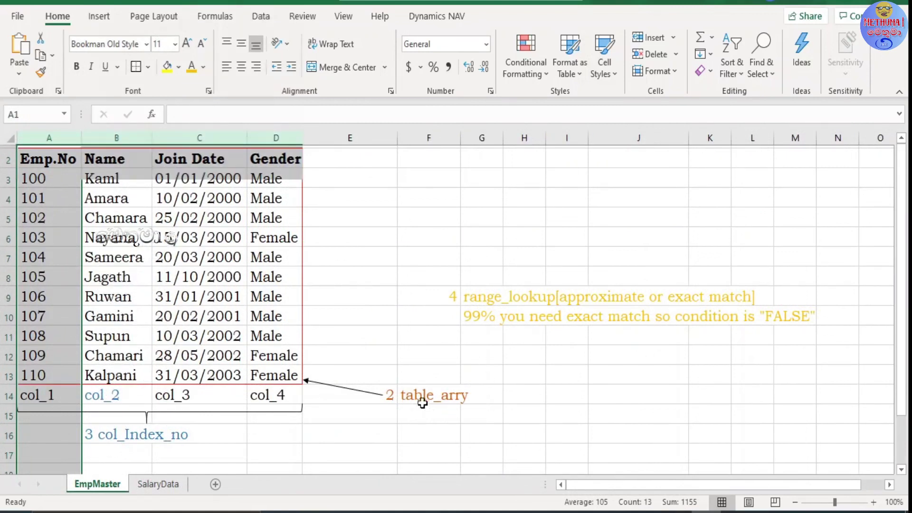
click(380, 394)
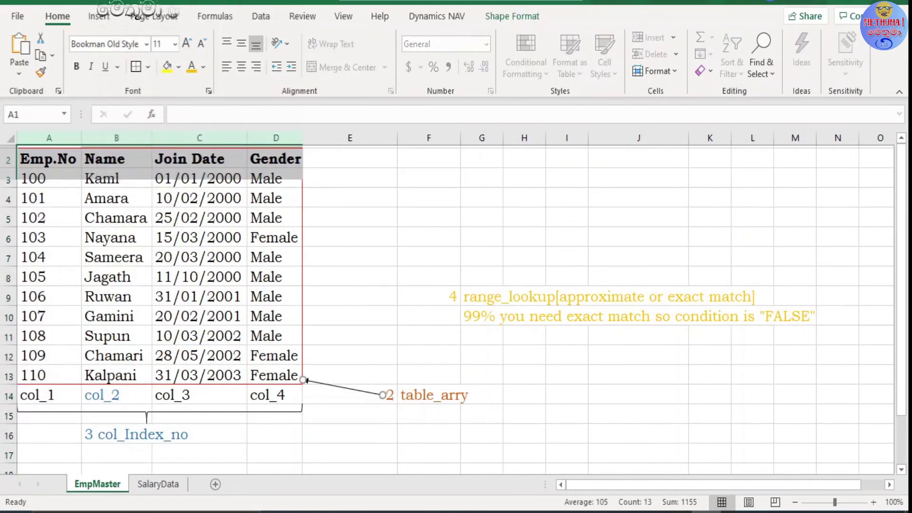
drag(47, 159, 272, 378)
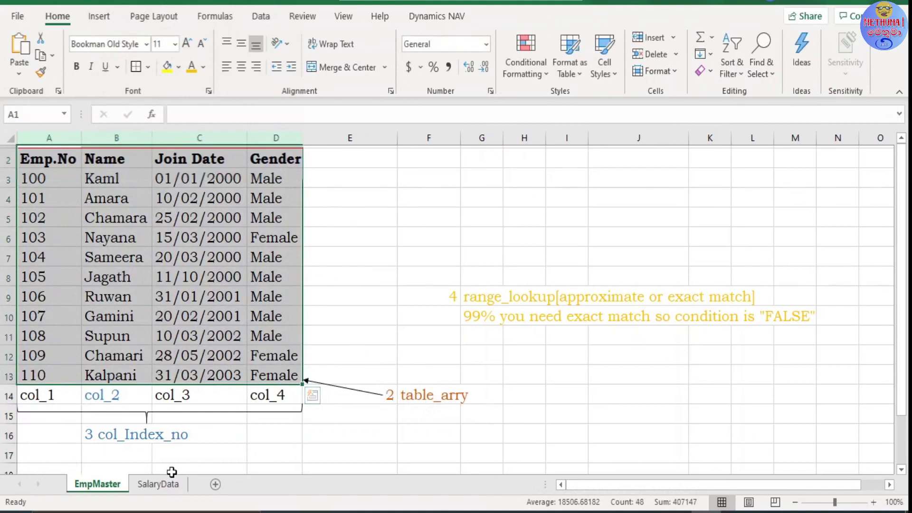
- Point out the col_Index_no note and col_1 to col_4 labels with sample names
click(111, 432)
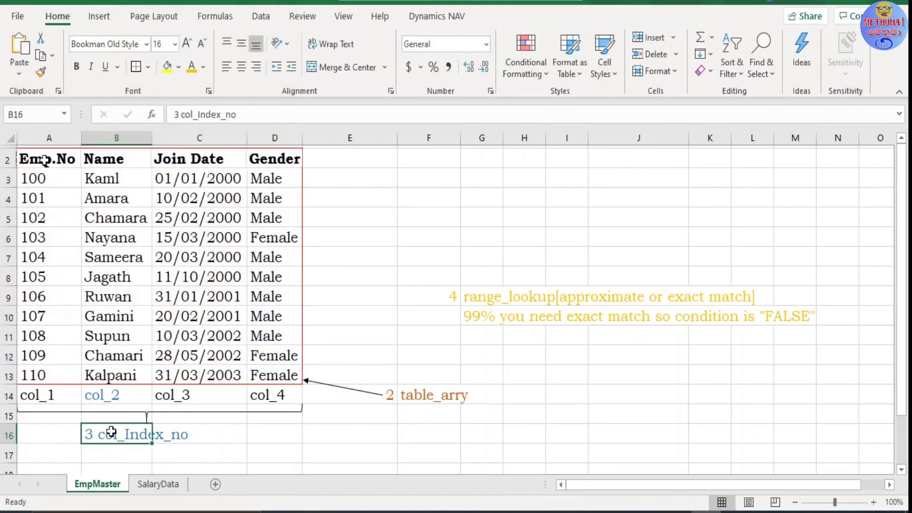
click(34, 398)
click(103, 372)
click(111, 399)
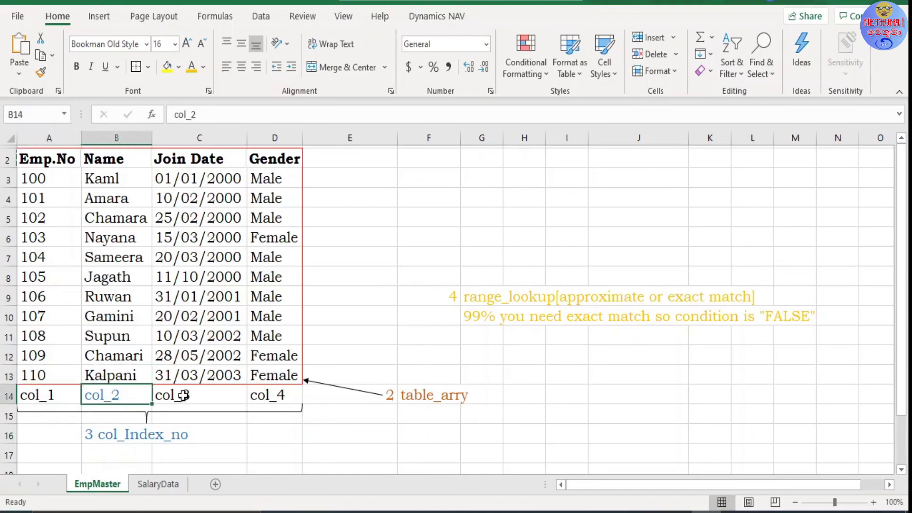
click(173, 397)
click(261, 399)
click(67, 250)
click(145, 255)
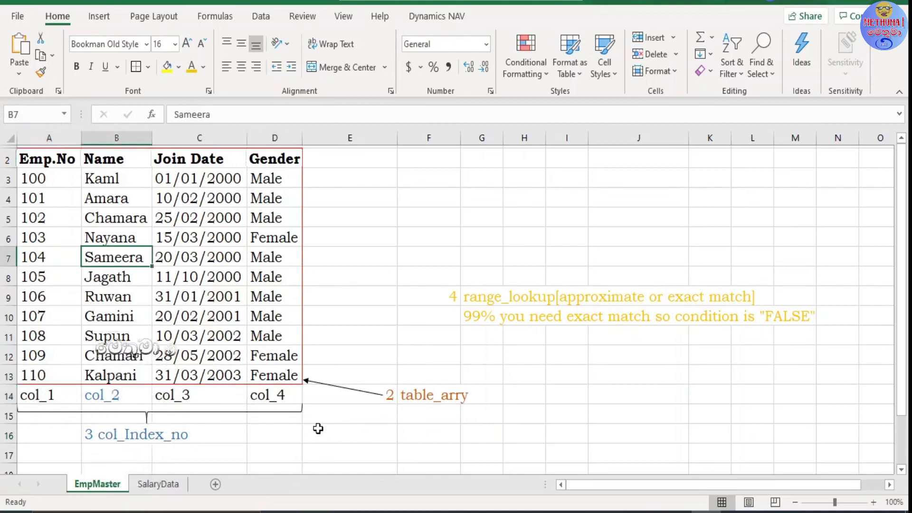
- Highlight the range_lookup explanation note and return to the SalaryData sheet
click(156, 436)
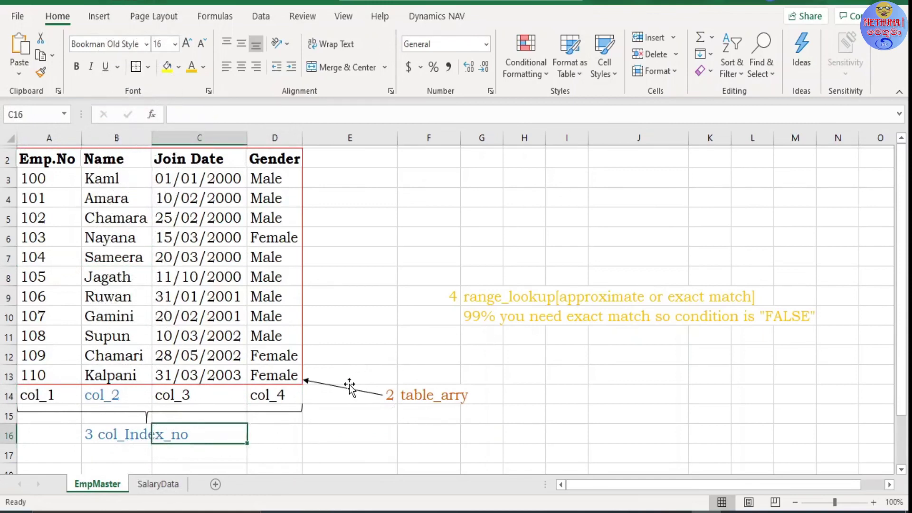
key(Return)
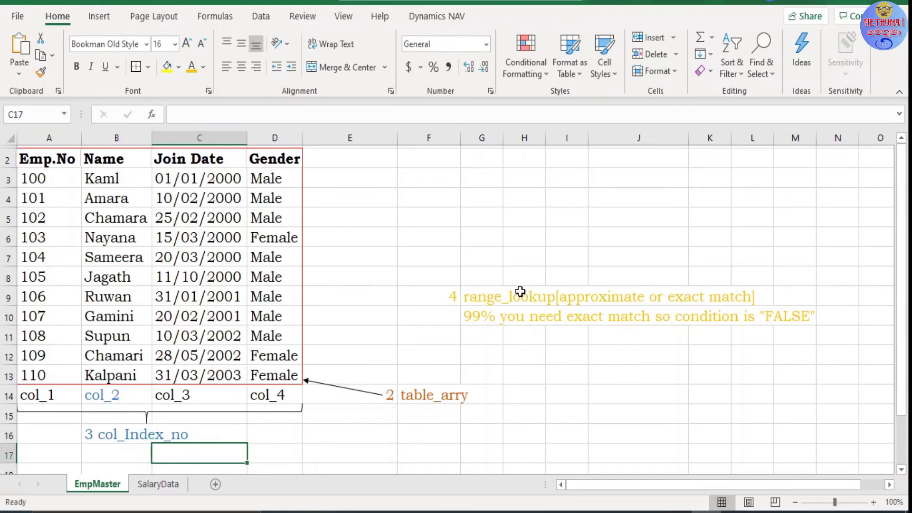
click(480, 296)
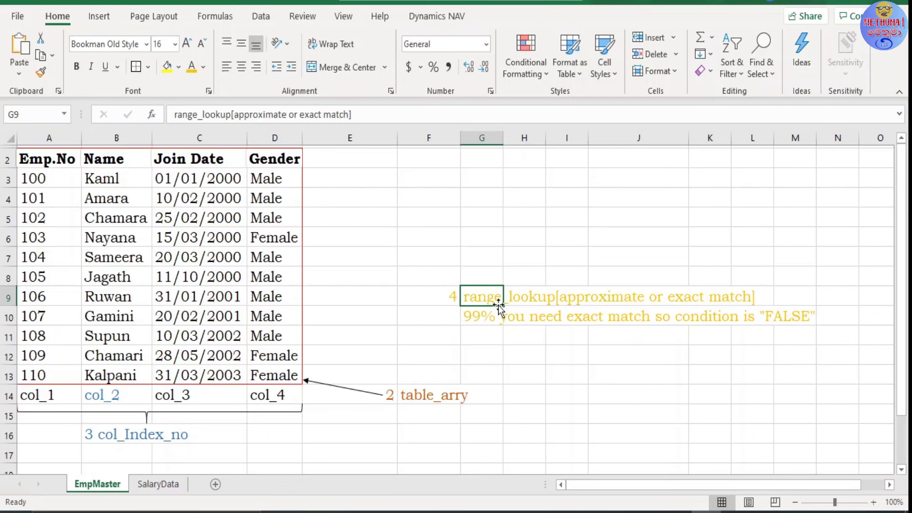
click(157, 485)
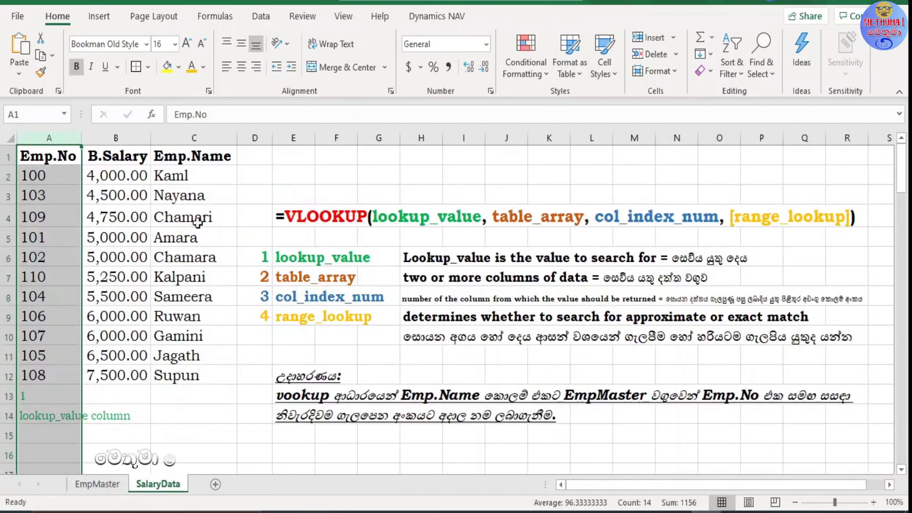
- Rename the C1 header to JoinDate
click(175, 151)
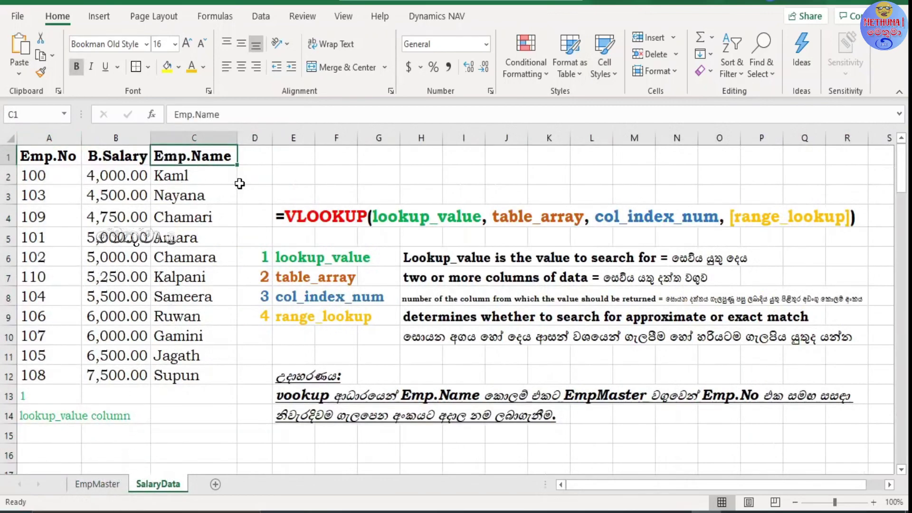
text(Jo)
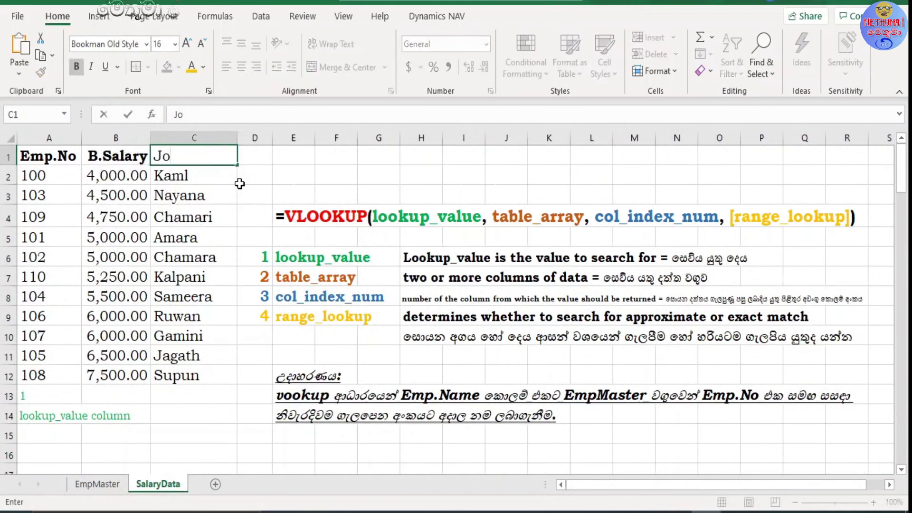
text(inDate)
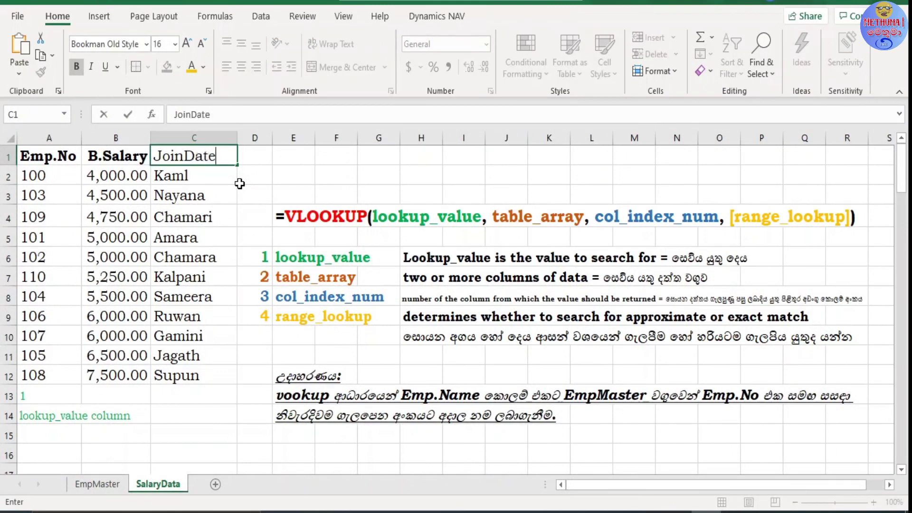
key(Return)
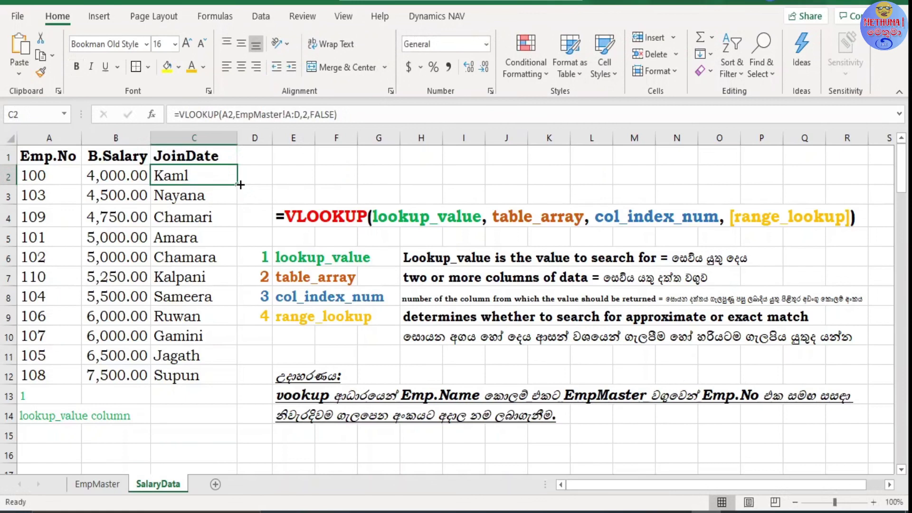
- Start =VLOOKUP(A2,EmpMaster!A:D, in C2
text(=)
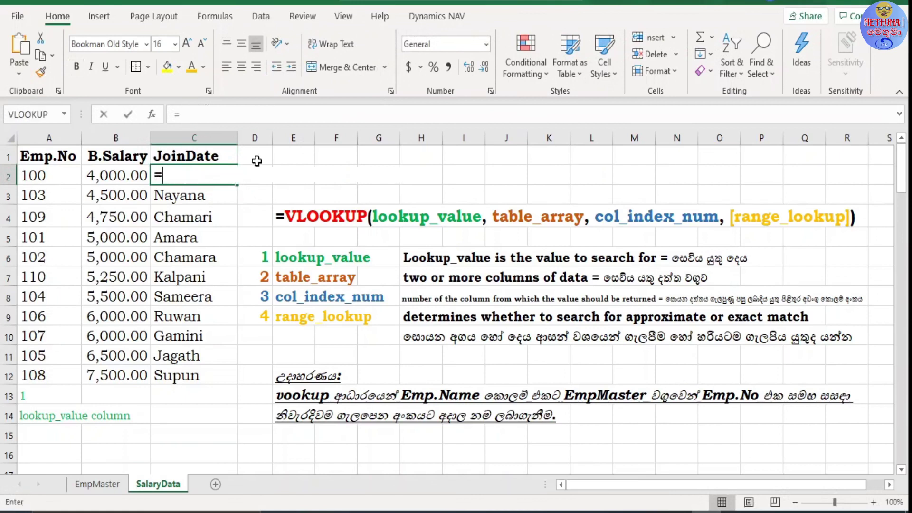
text(vlo)
key(Tab)
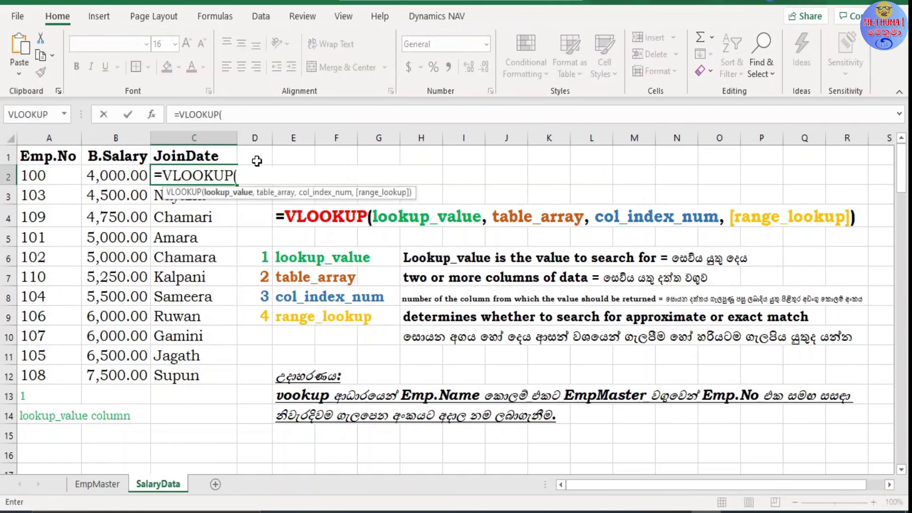
click(54, 174)
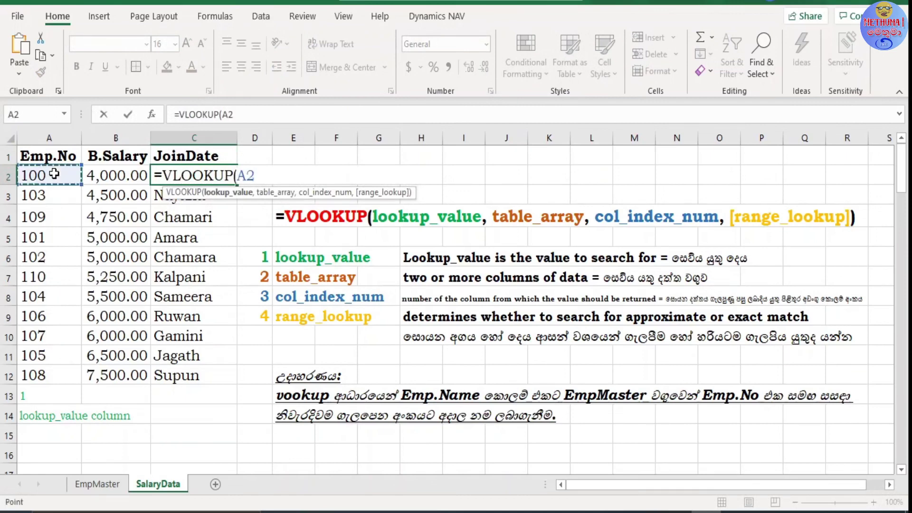
text(,)
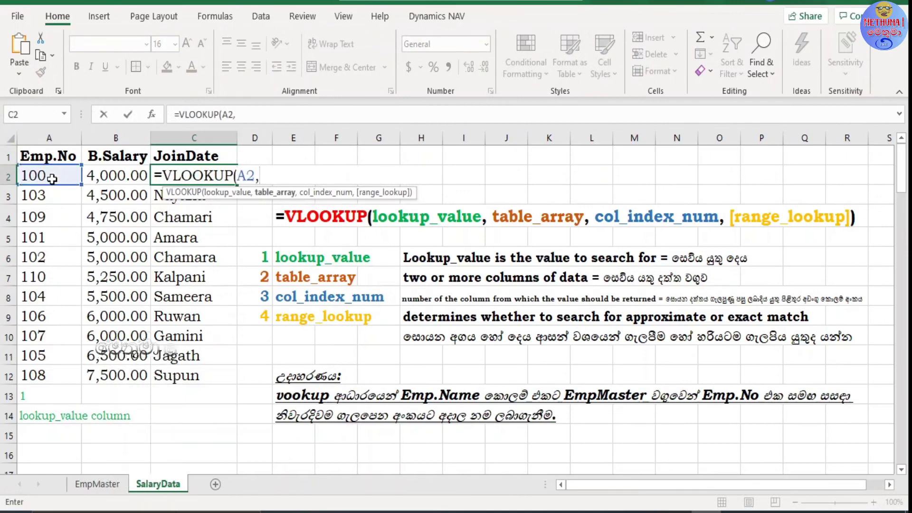
click(97, 484)
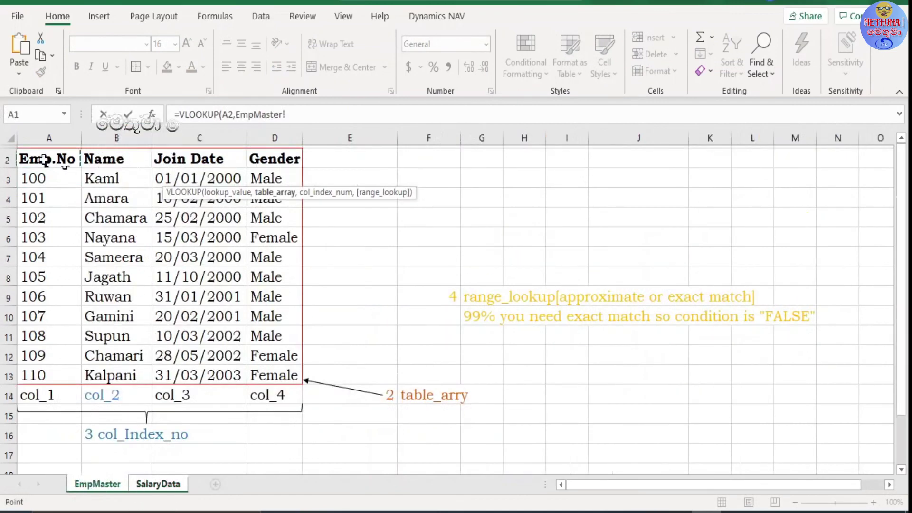
drag(64, 135, 268, 138)
text(,)
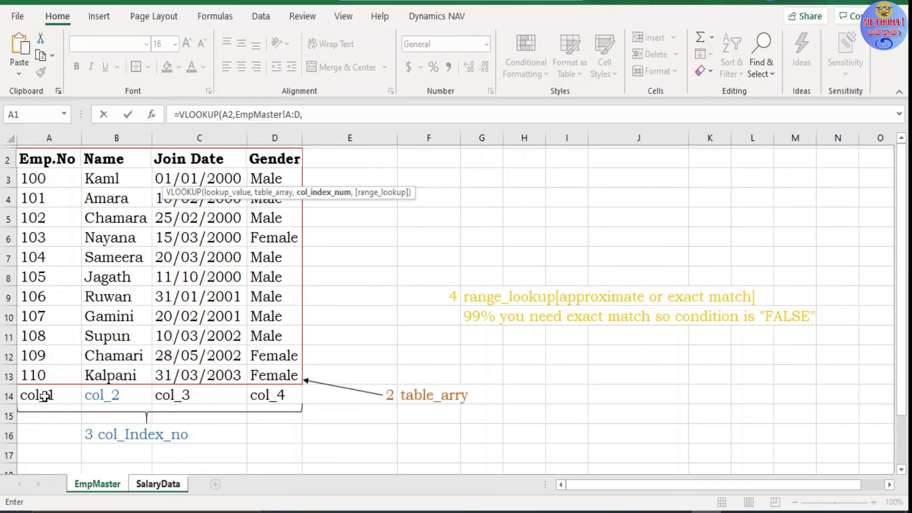
- Complete the formula with column 3 and FALSE so C2 shows 01/01/2000
click(366, 115)
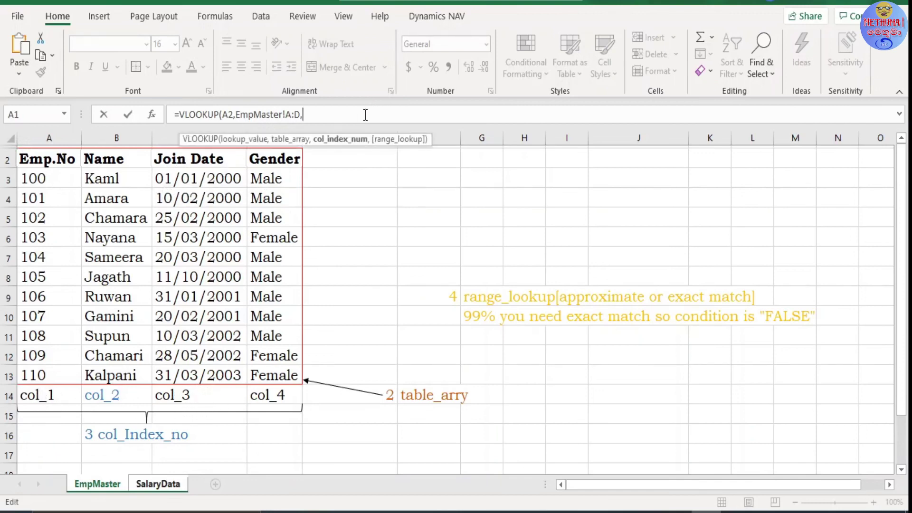
text(3,)
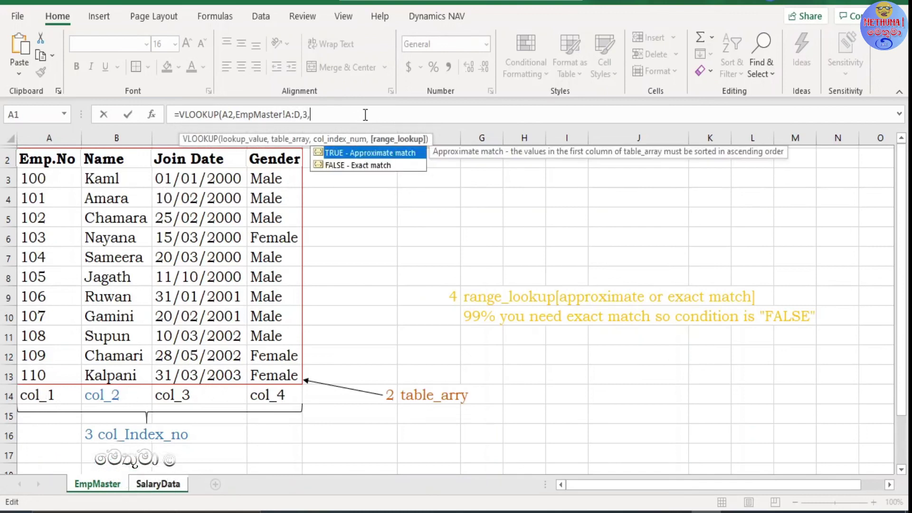
key(Down)
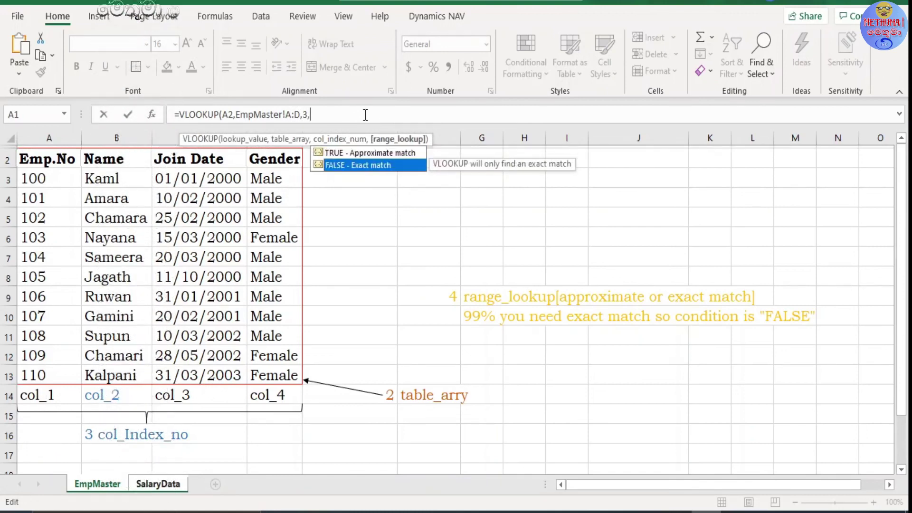
key(Tab)
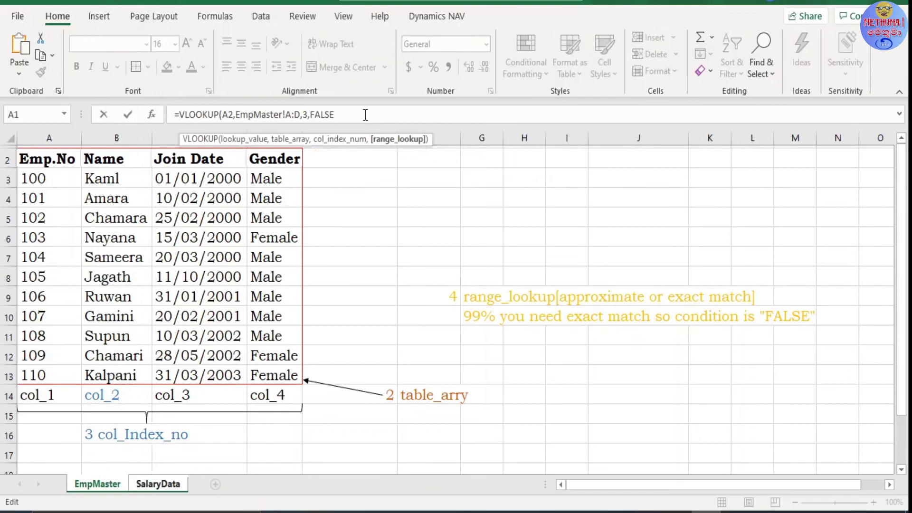
text())
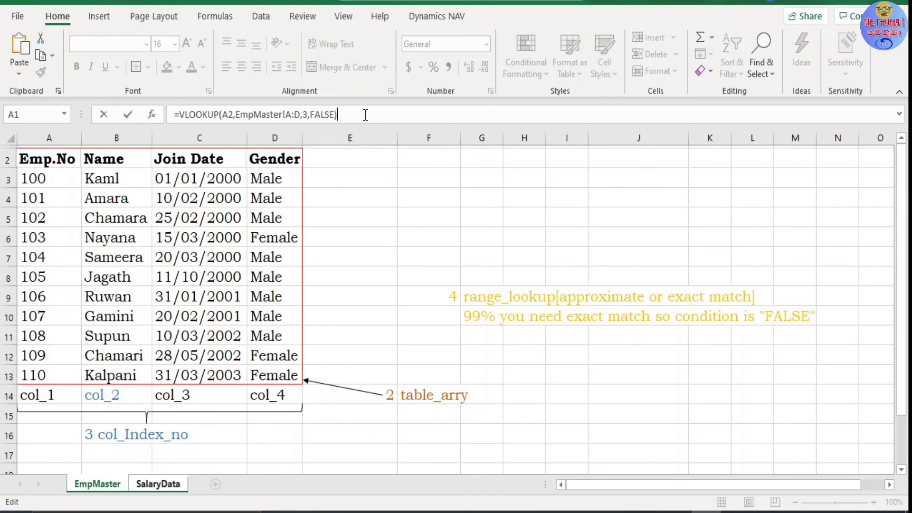
key(Return)
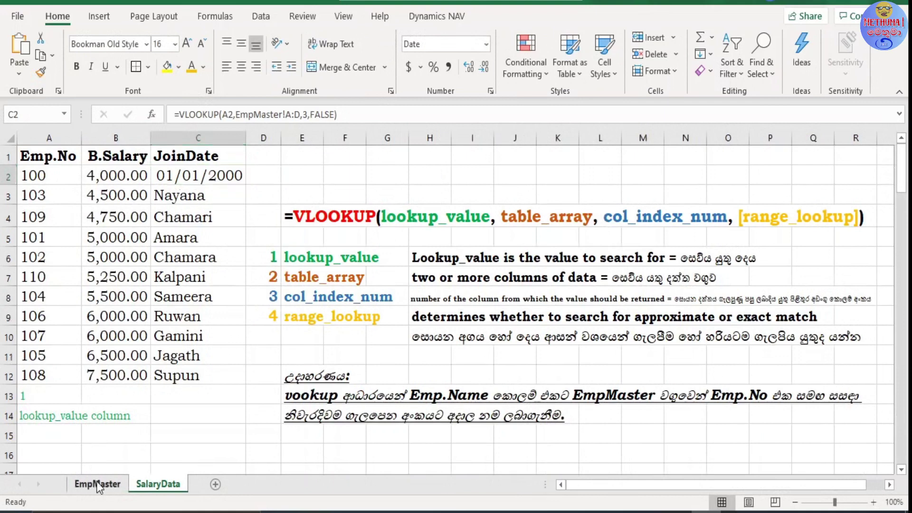
- Fill the JoinDate lookup to C12, verifying employees 100 and 108 (10/03/2002) against EmpMaster
click(98, 484)
click(200, 179)
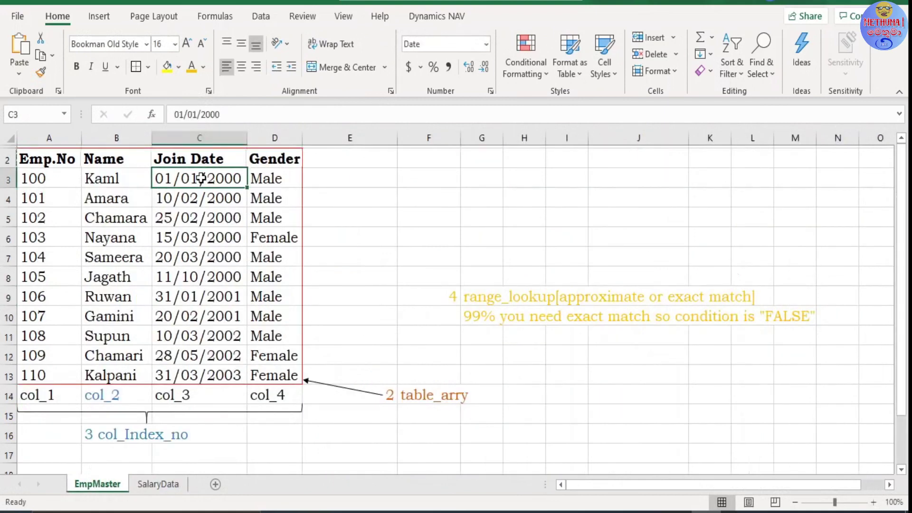
click(162, 484)
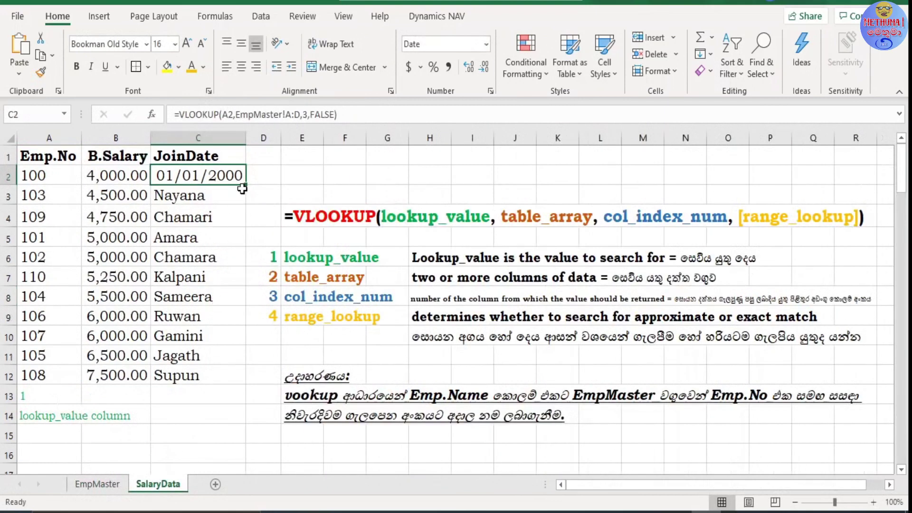
drag(246, 179, 233, 383)
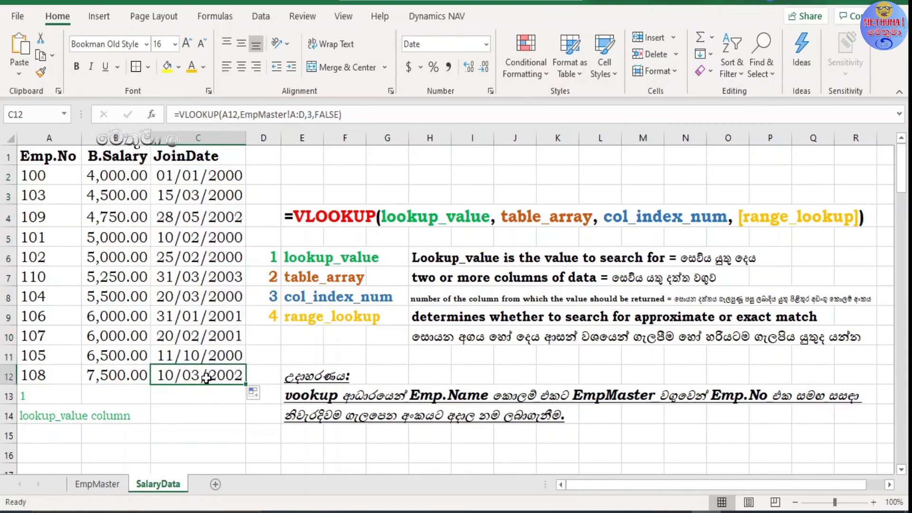
click(76, 377)
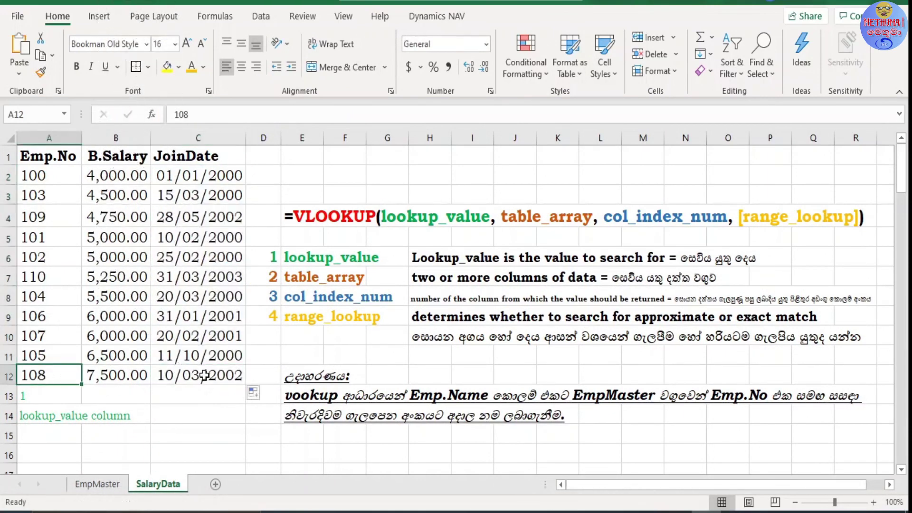
click(97, 483)
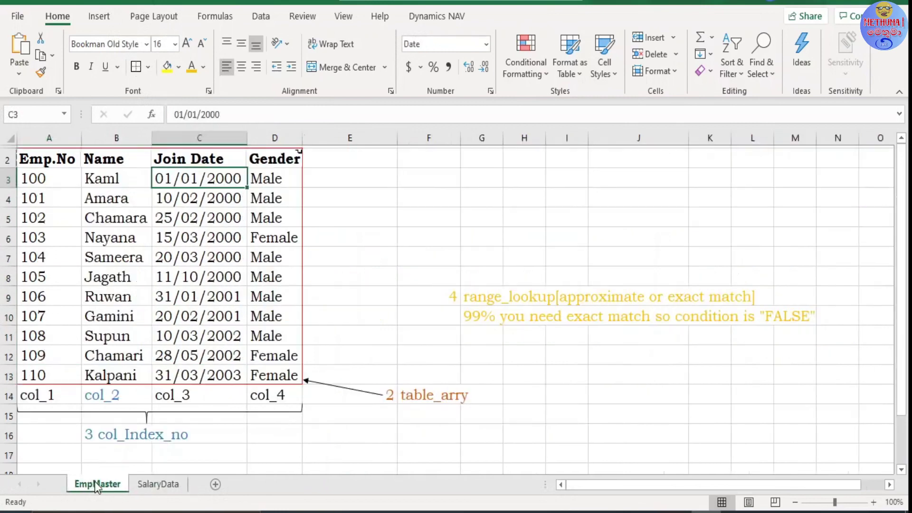
click(45, 336)
click(178, 338)
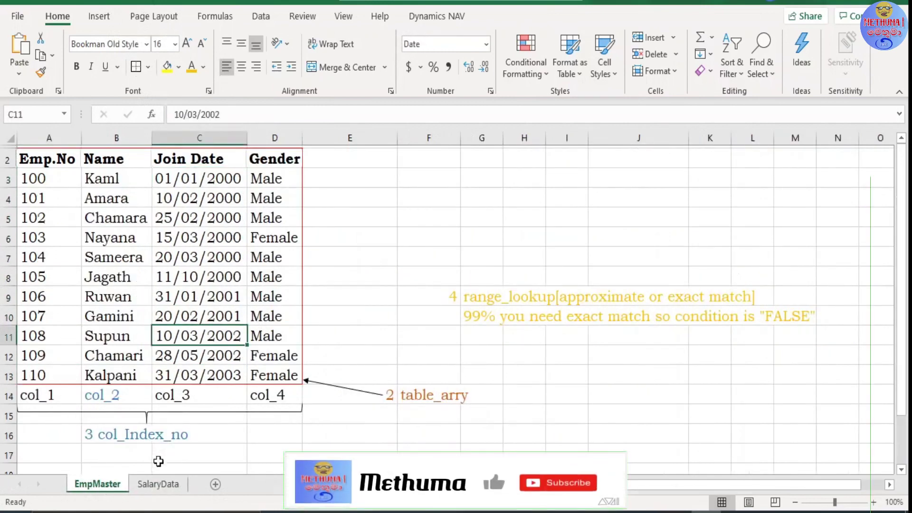
click(159, 484)
click(214, 175)
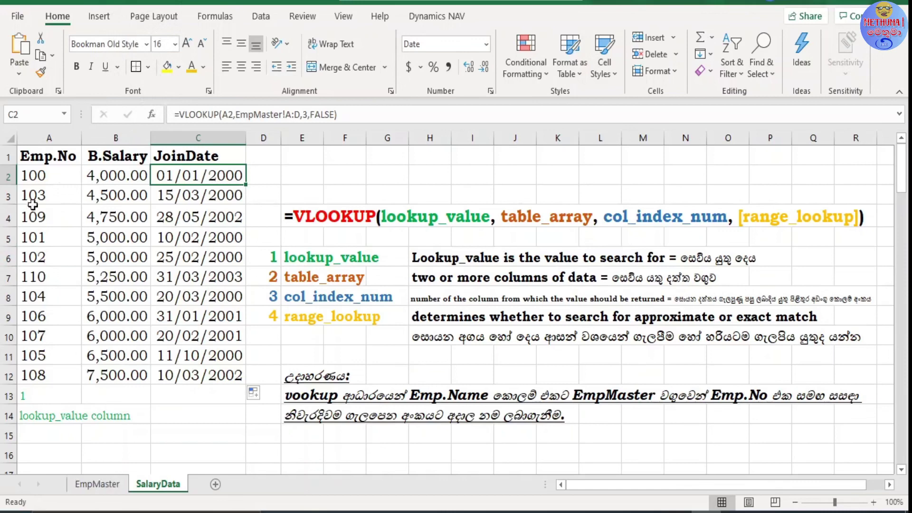
click(55, 181)
click(113, 493)
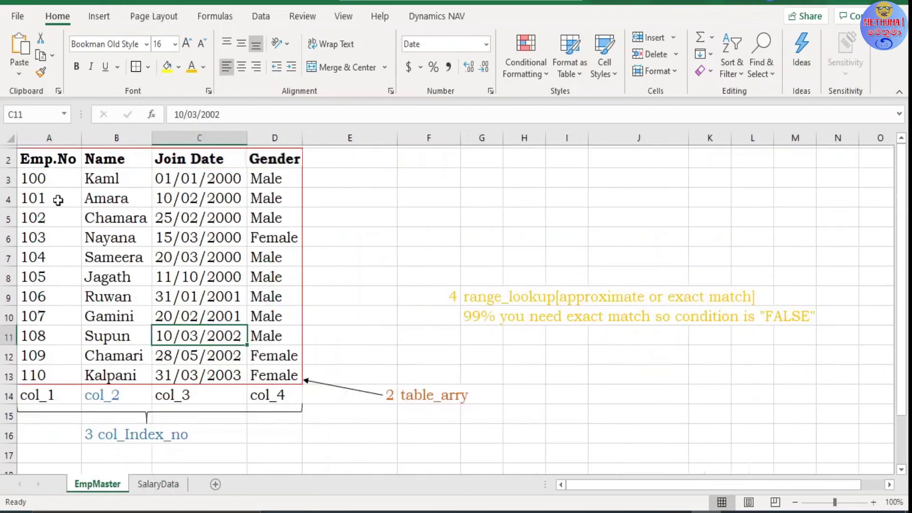
click(58, 256)
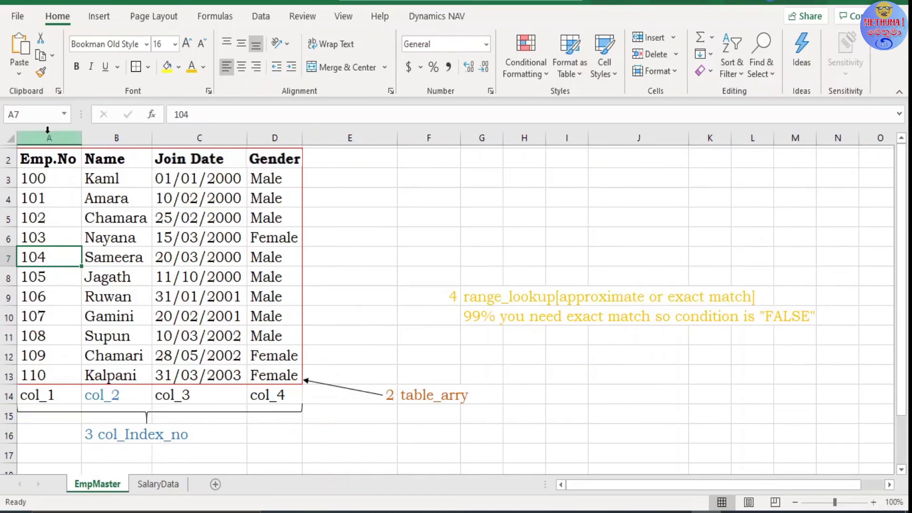
click(48, 136)
drag(81, 138, 100, 137)
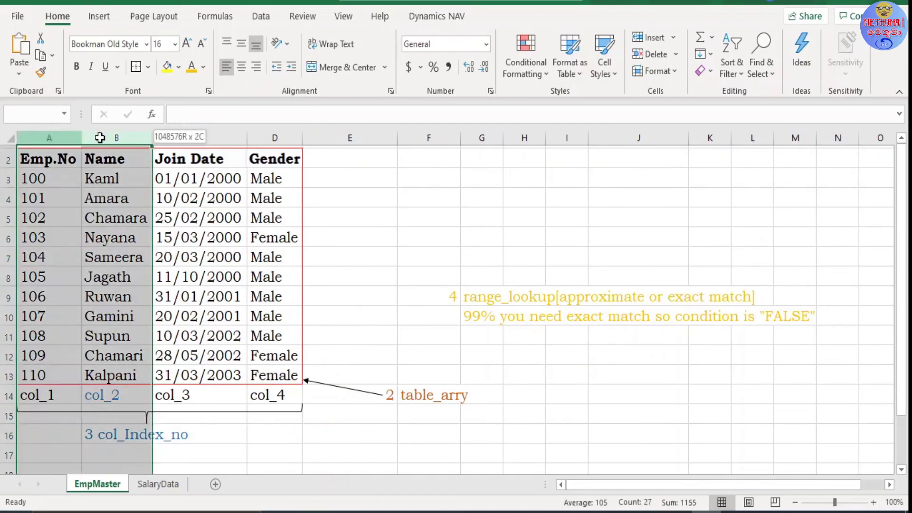
click(143, 484)
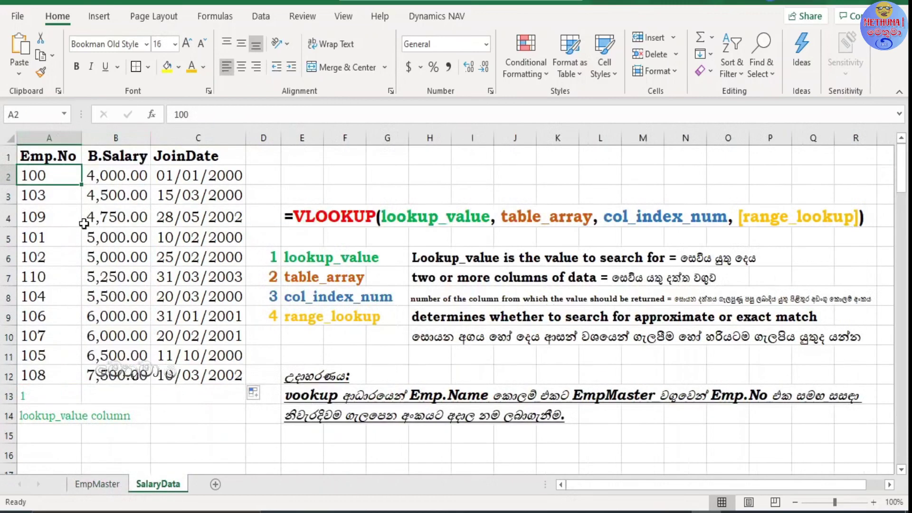
click(97, 484)
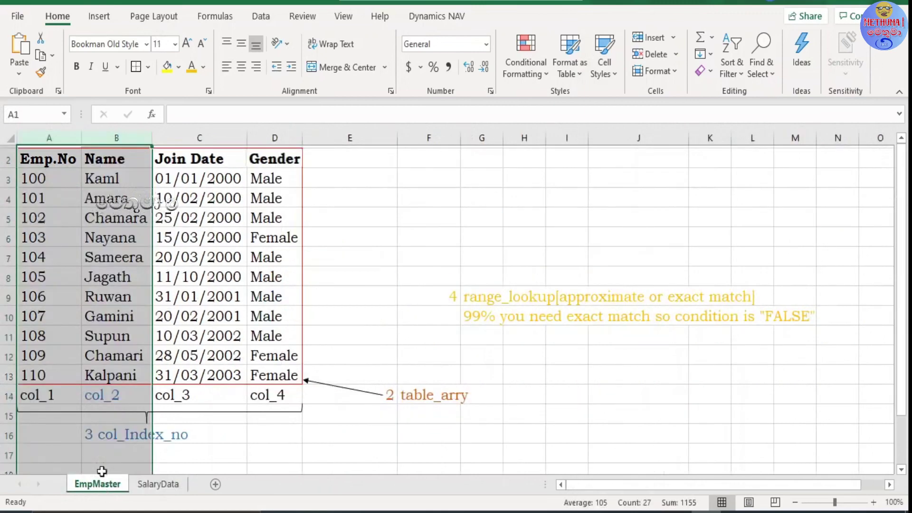
click(56, 179)
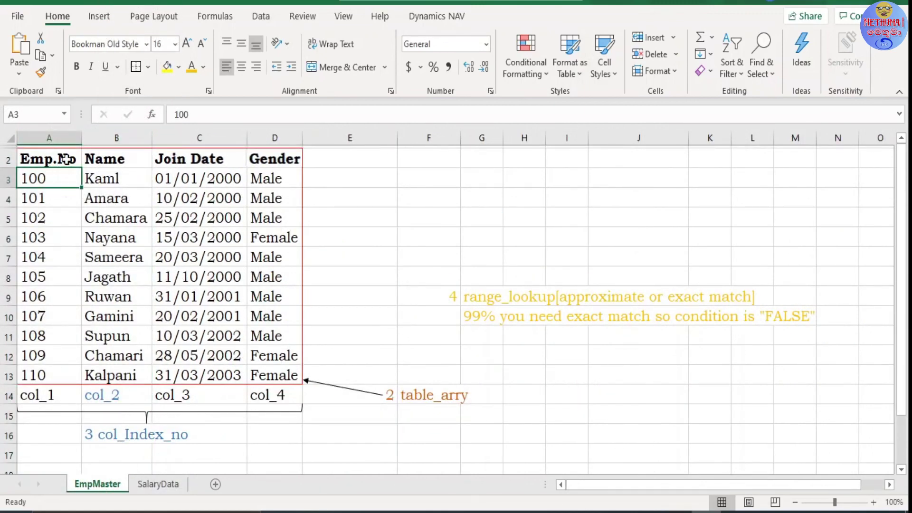
click(153, 483)
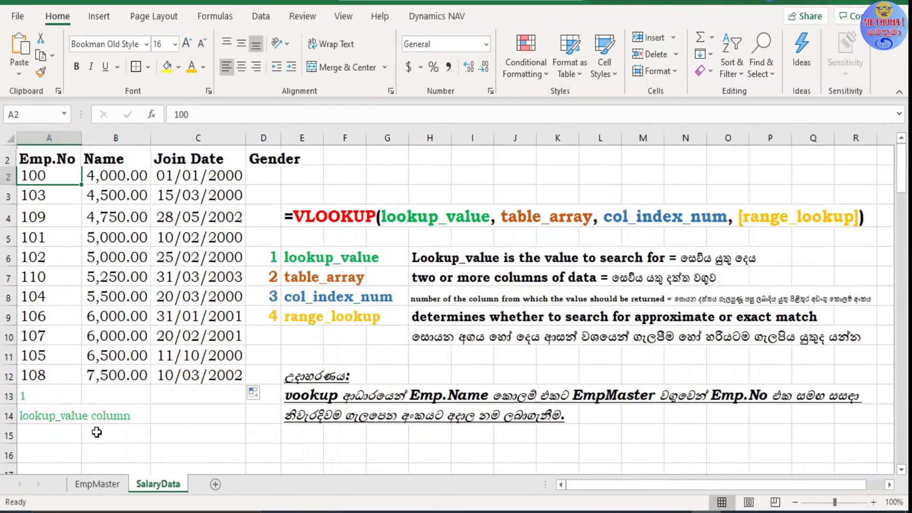
click(95, 485)
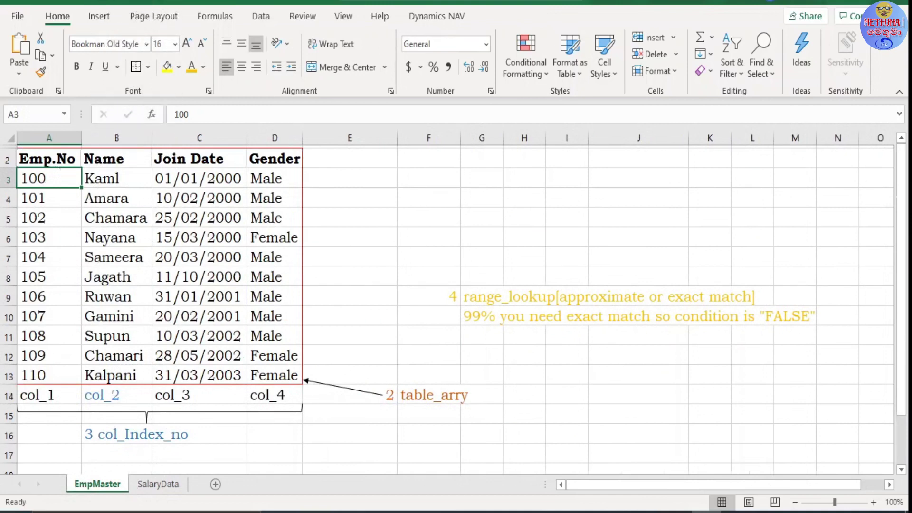
click(48, 158)
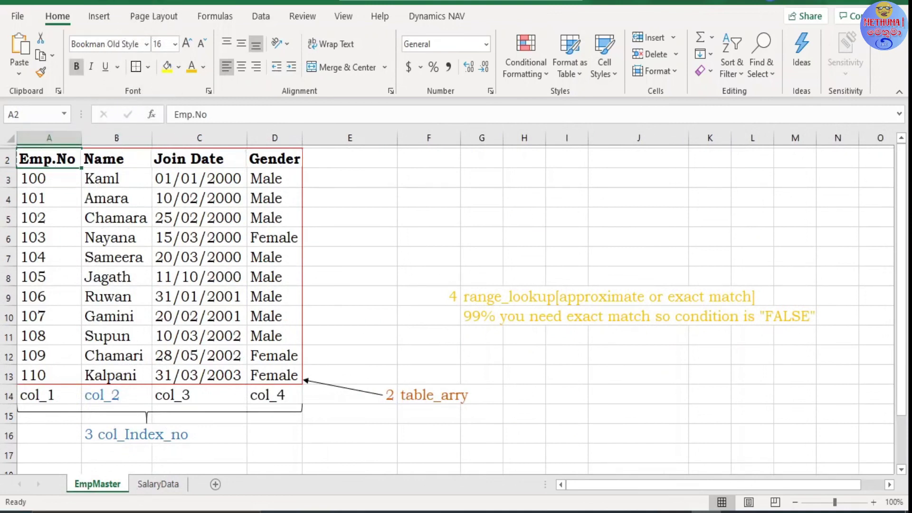
key(Right)
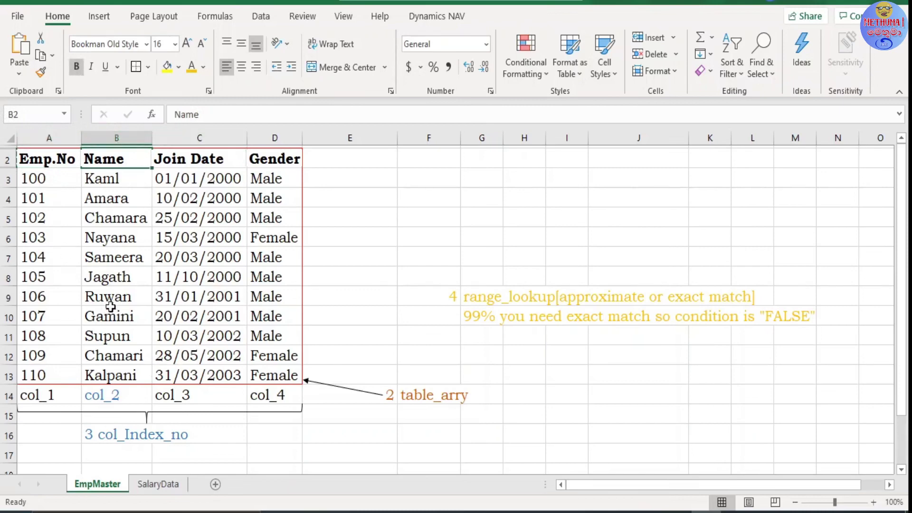
click(158, 485)
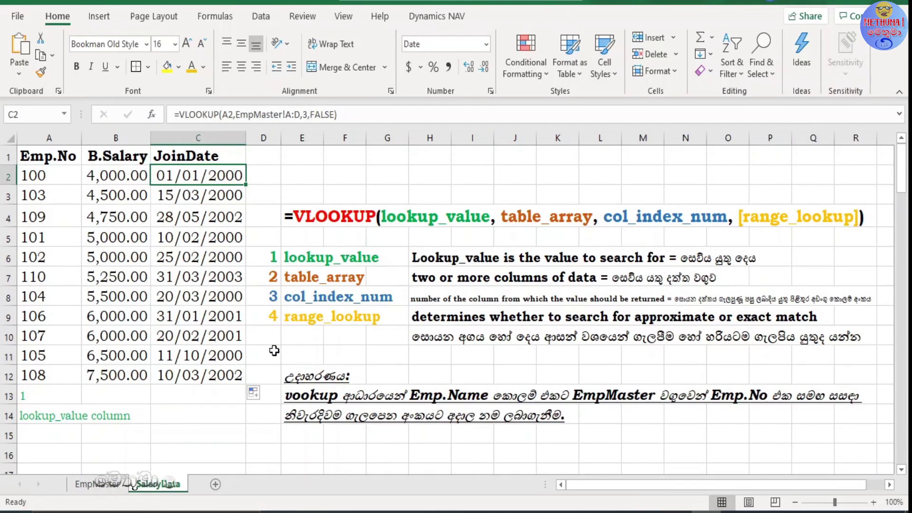
click(263, 413)
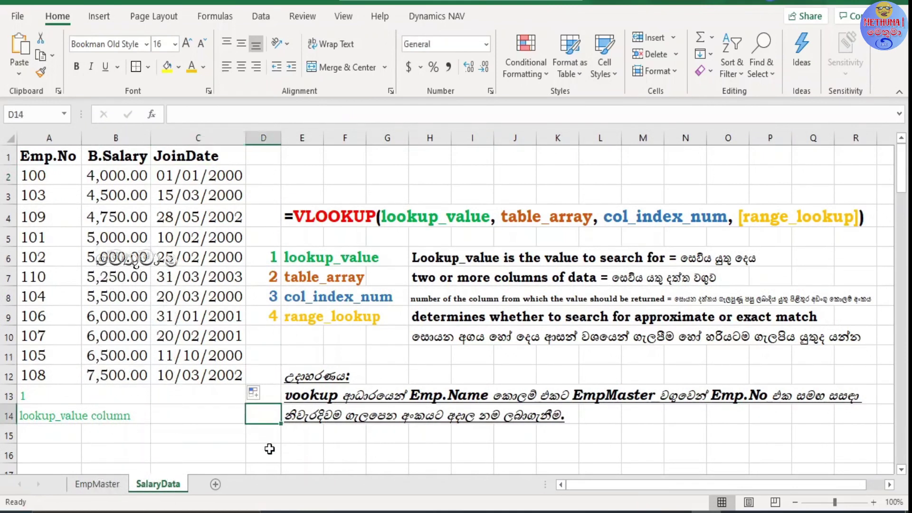